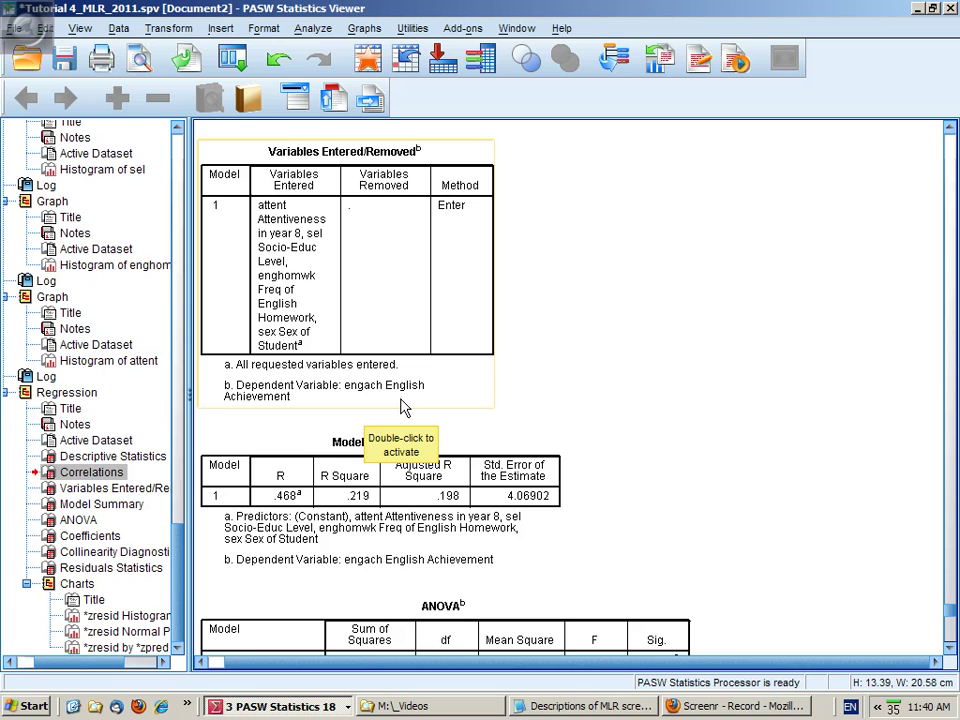
Step: Circle the R Square value .219 and handwrite 'R² = .22' beside the tables
mouse_move(47, 73)
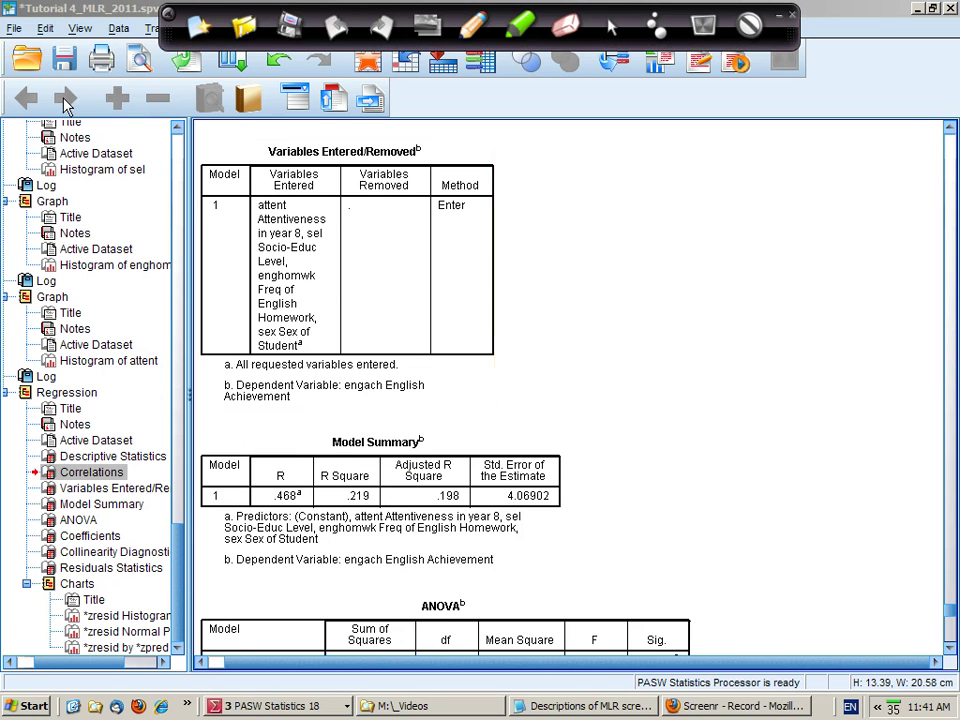
click(477, 25)
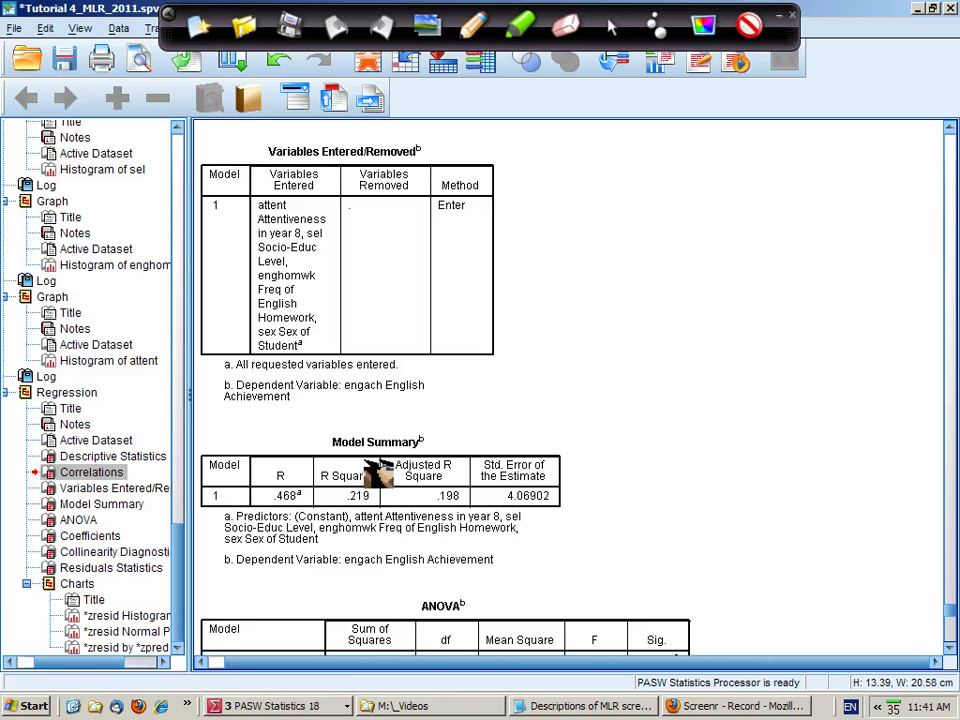
mouse_move(380, 468)
mouse_down()
mouse_move(317, 462)
mouse_move(323, 512)
mouse_move(368, 513)
mouse_move(380, 460)
mouse_up()
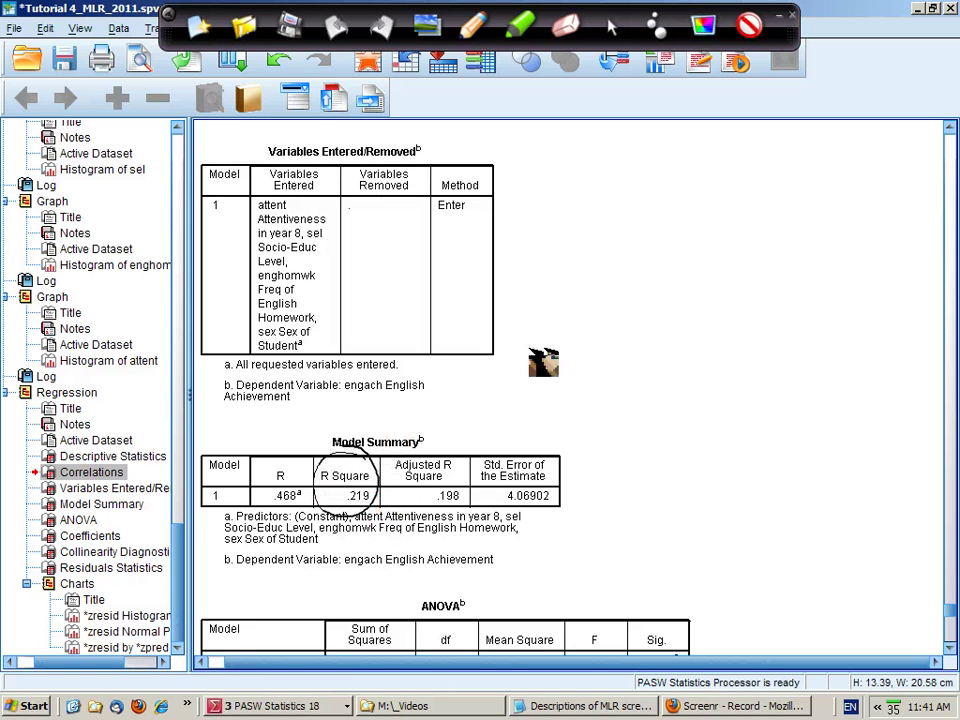
mouse_move(561, 275)
mouse_down()
mouse_move(547, 330)
mouse_move(538, 291)
mouse_move(554, 287)
mouse_move(574, 331)
mouse_move(583, 284)
mouse_move(681, 318)
mouse_up()
click(634, 292)
mouse_move(693, 260)
mouse_down()
mouse_move(698, 326)
mouse_move(733, 330)
mouse_up()
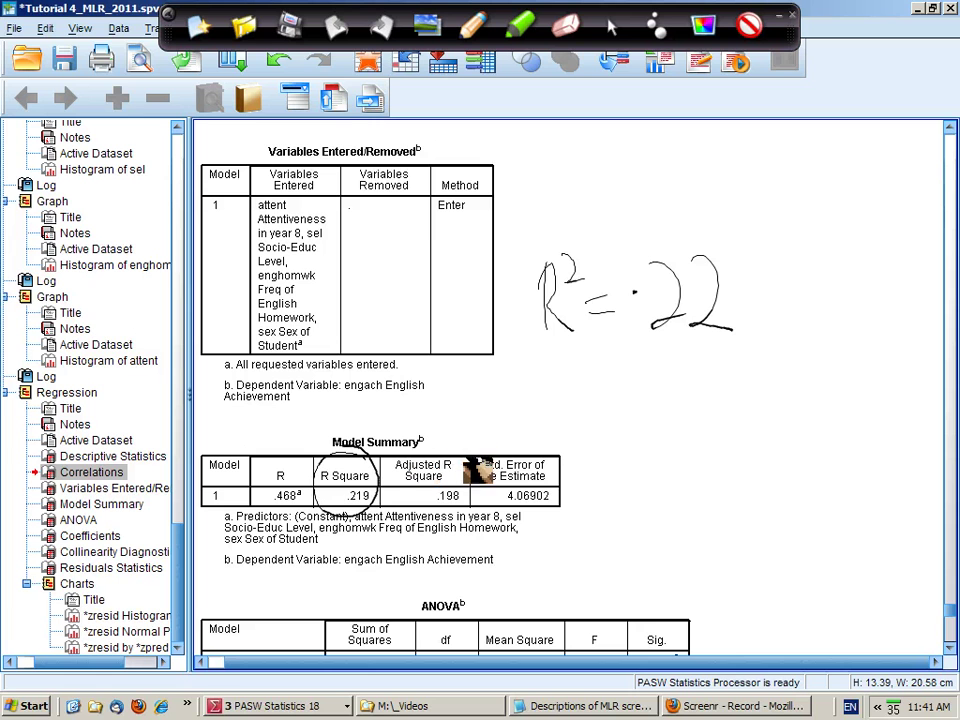
Step: Circle the Adjusted R Square value .198 and handwrite 'Adj R² = .20' beside it
mouse_move(466, 460)
mouse_down()
mouse_move(424, 448)
mouse_move(387, 491)
mouse_move(457, 528)
mouse_move(462, 452)
mouse_up()
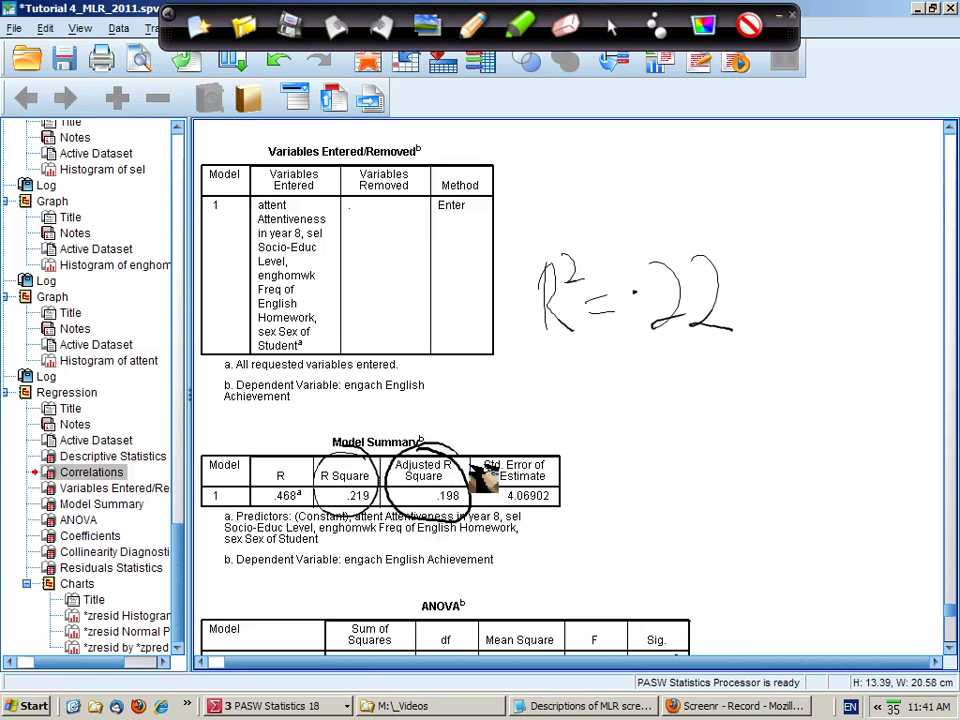
mouse_move(486, 381)
mouse_down()
mouse_move(500, 427)
mouse_move(516, 391)
mouse_move(522, 446)
mouse_up()
mouse_move(573, 374)
mouse_down()
mouse_move(586, 424)
mouse_move(606, 436)
mouse_move(612, 384)
mouse_move(644, 403)
mouse_up()
drag(628, 424, 648, 421)
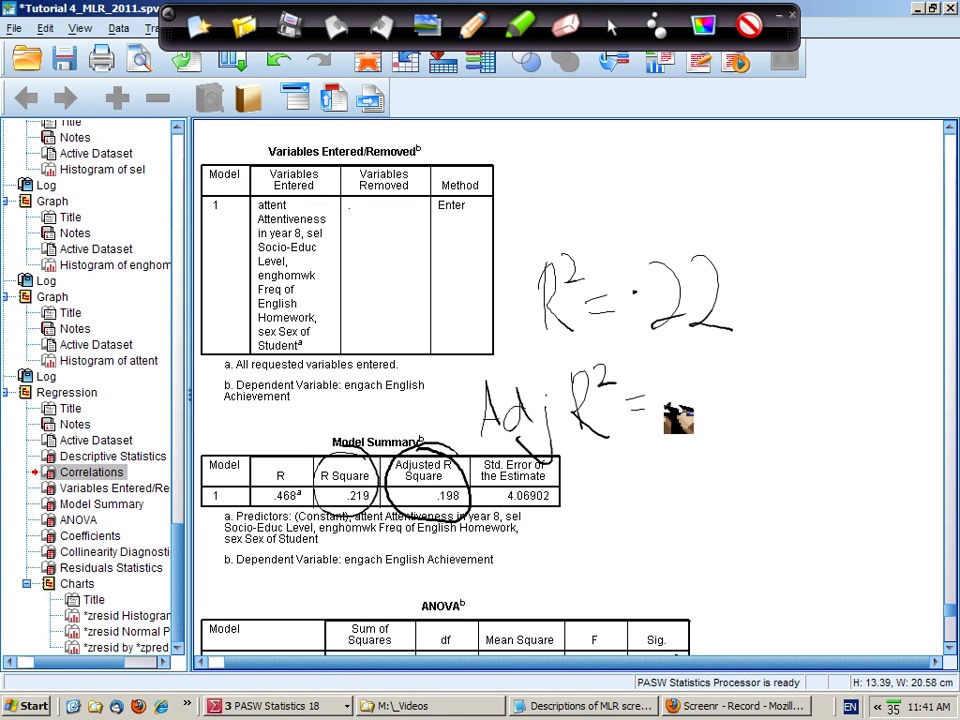
click(665, 408)
drag(689, 383, 712, 424)
drag(735, 372, 738, 378)
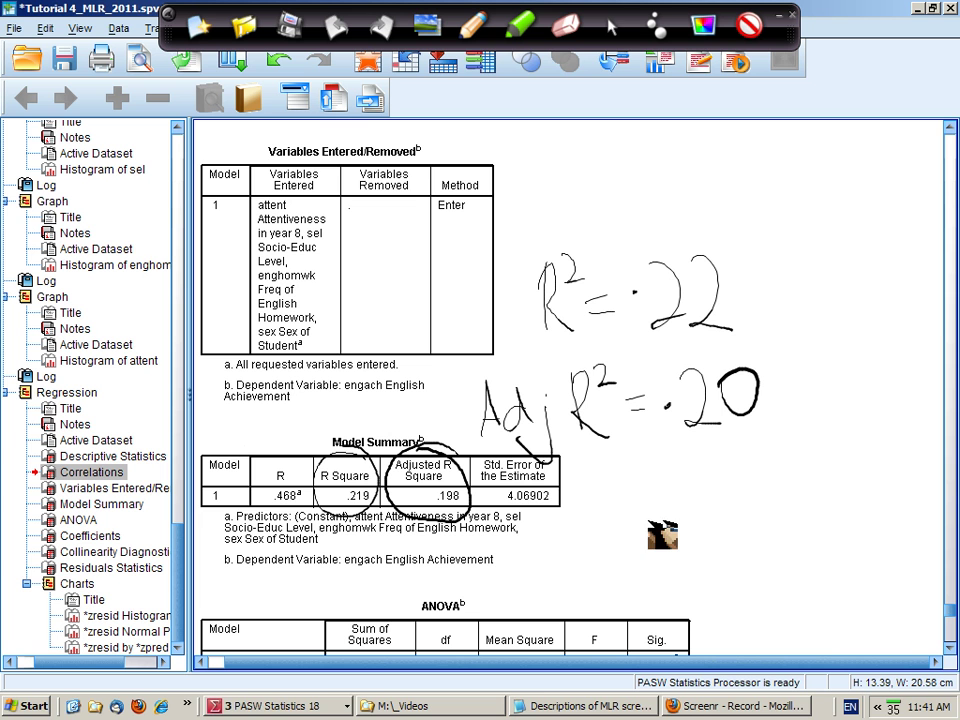
click(617, 28)
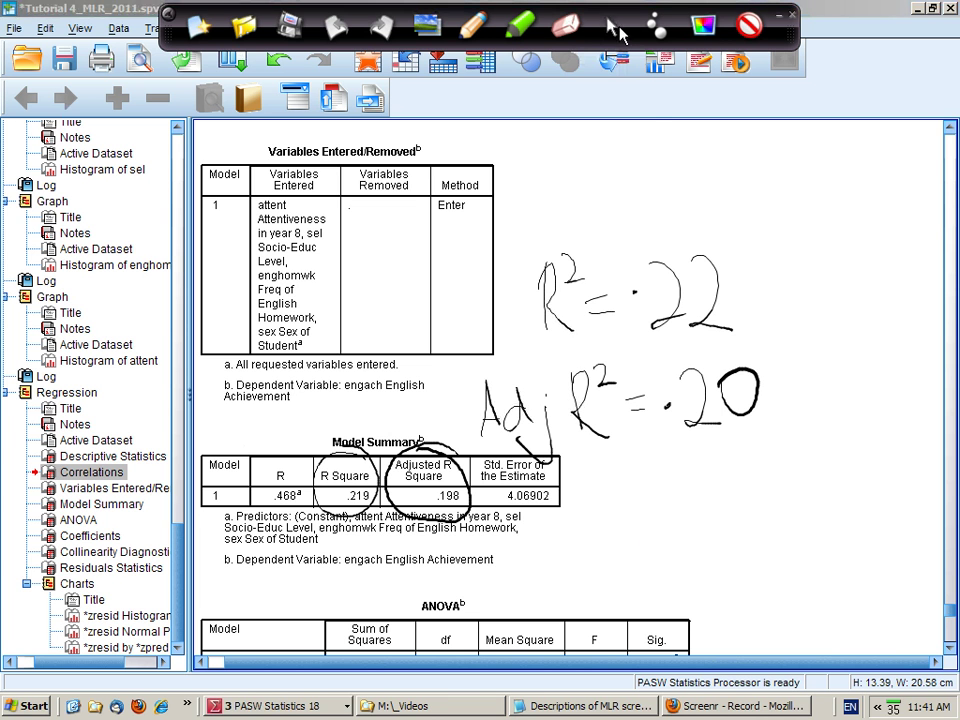
Step: Scroll down to the ANOVA table and erase the handwritten R² notes
click(951, 650)
click(951, 650)
click(951, 650)
click(951, 650)
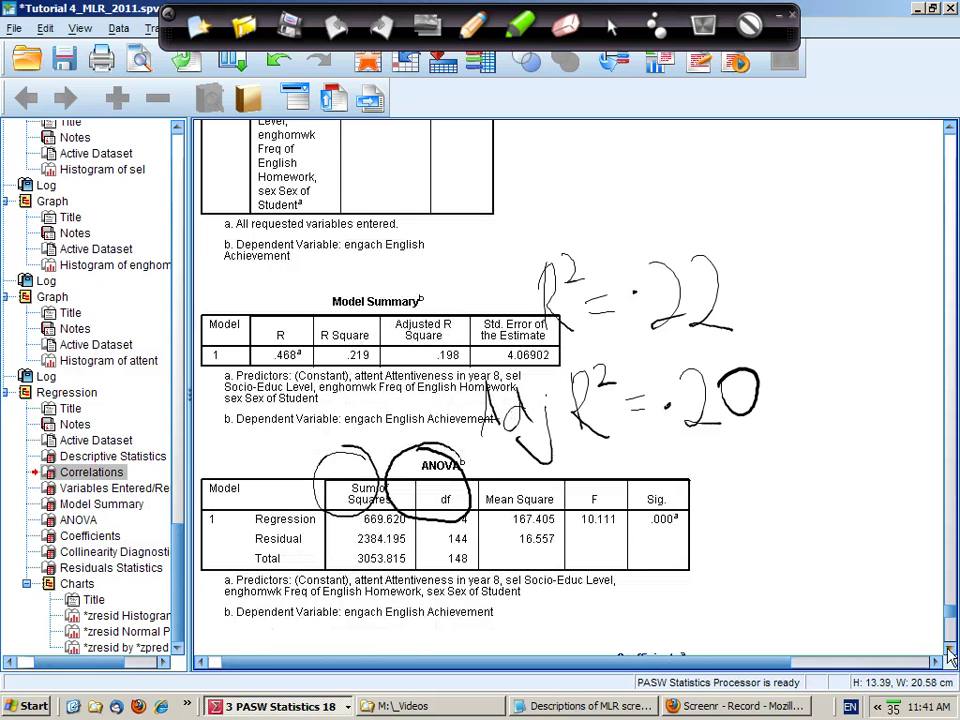
click(326, 36)
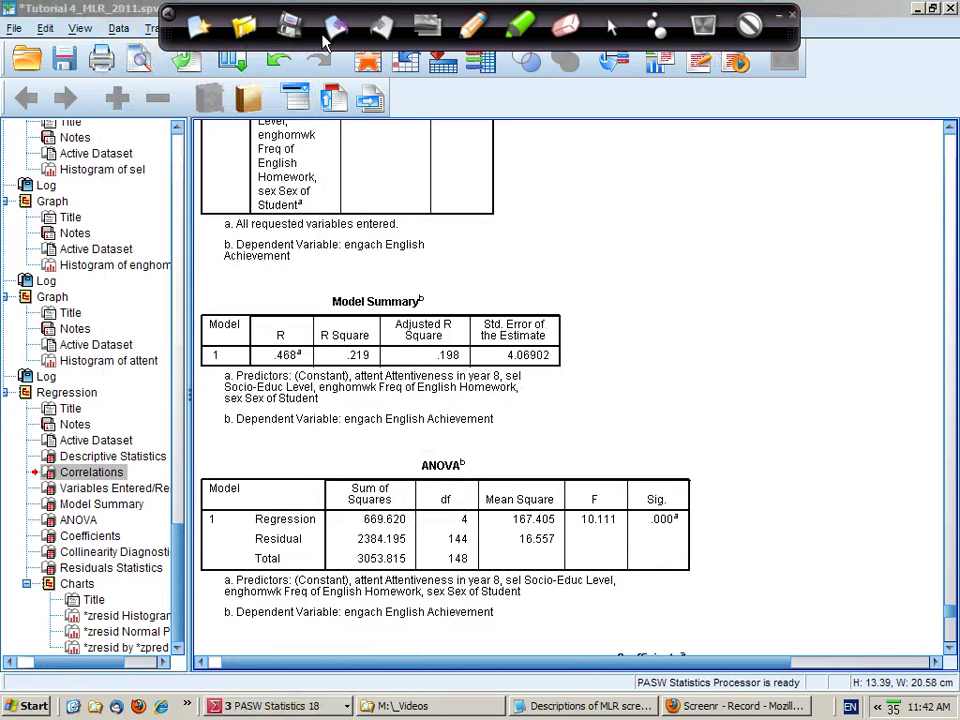
Step: Circle the ANOVA Sig. value .000 and move on to the Coefficients table
click(484, 28)
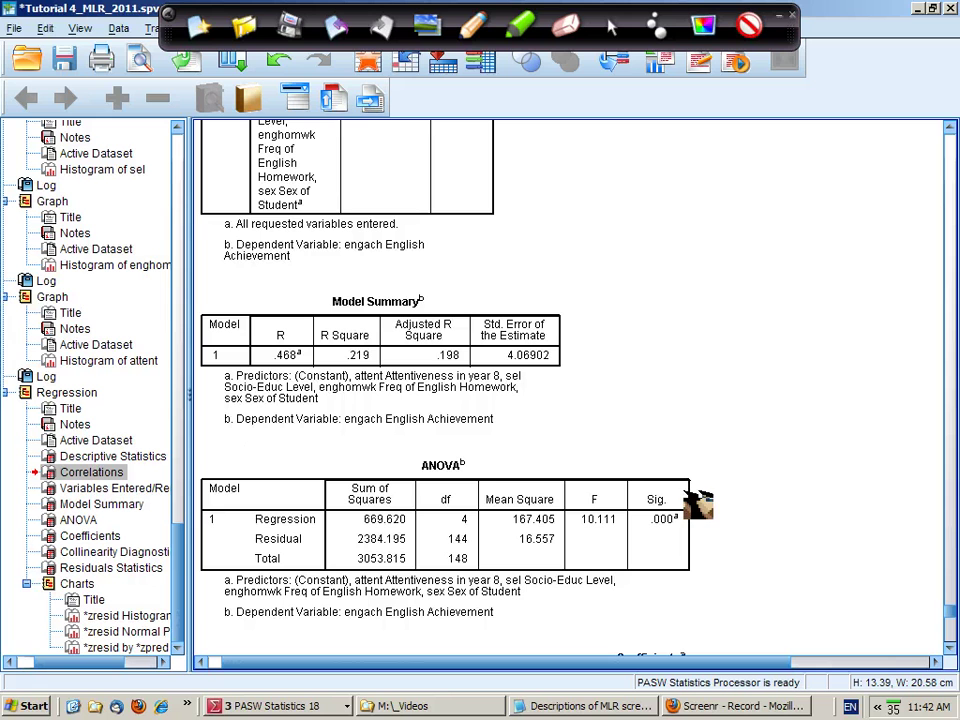
mouse_move(688, 492)
mouse_down()
mouse_move(660, 500)
mouse_move(701, 508)
mouse_up()
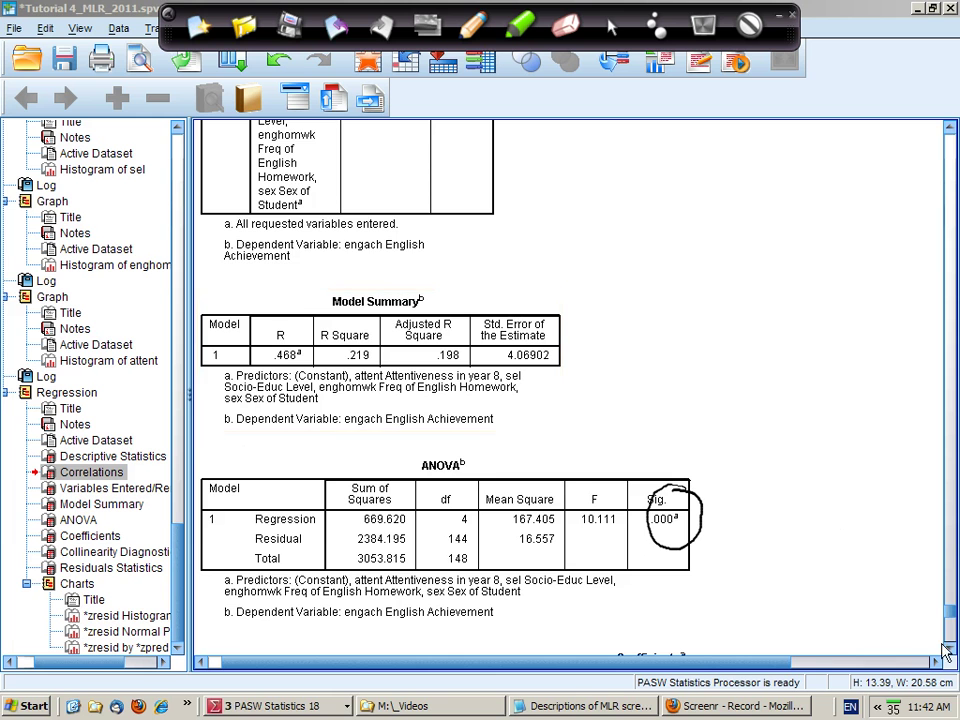
drag(951, 648, 951, 648)
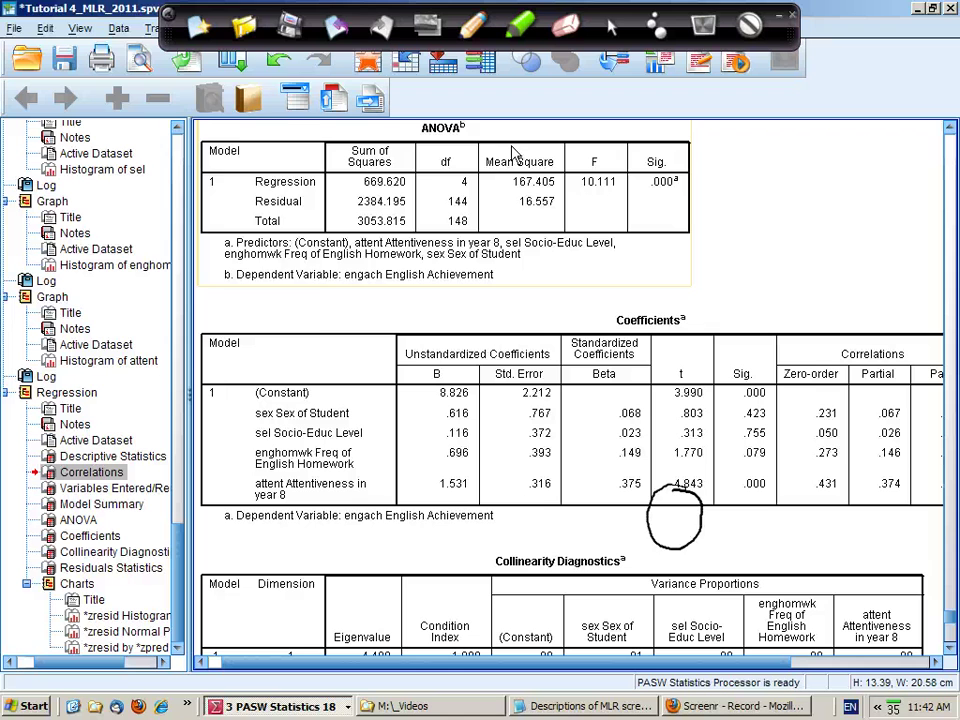
Step: Erase the leftover ink and select the Coefficients table
click(512, 152)
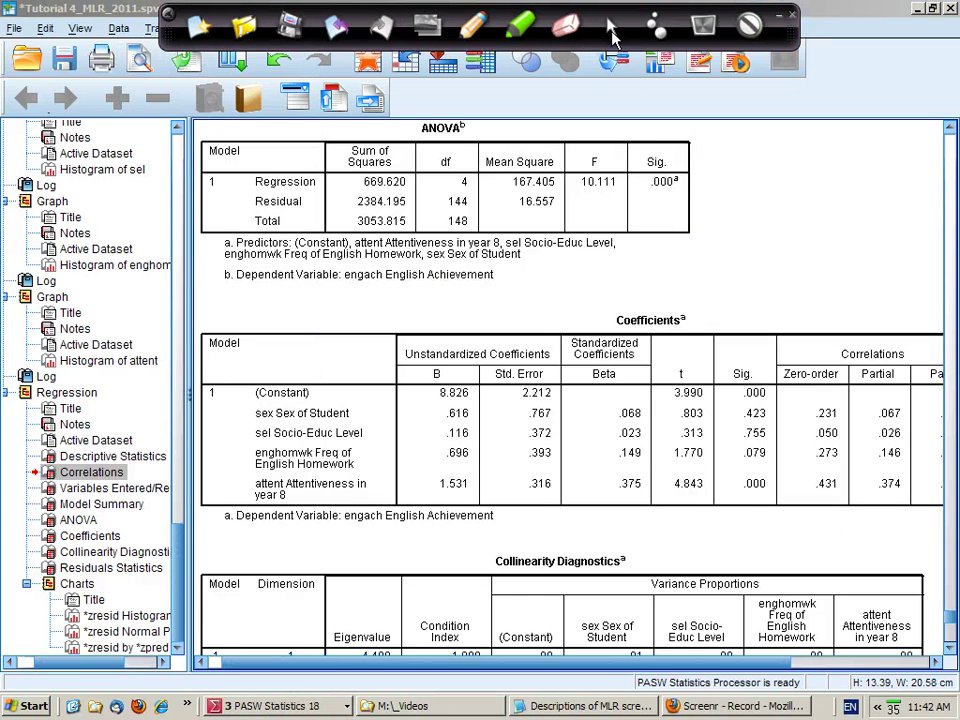
click(625, 358)
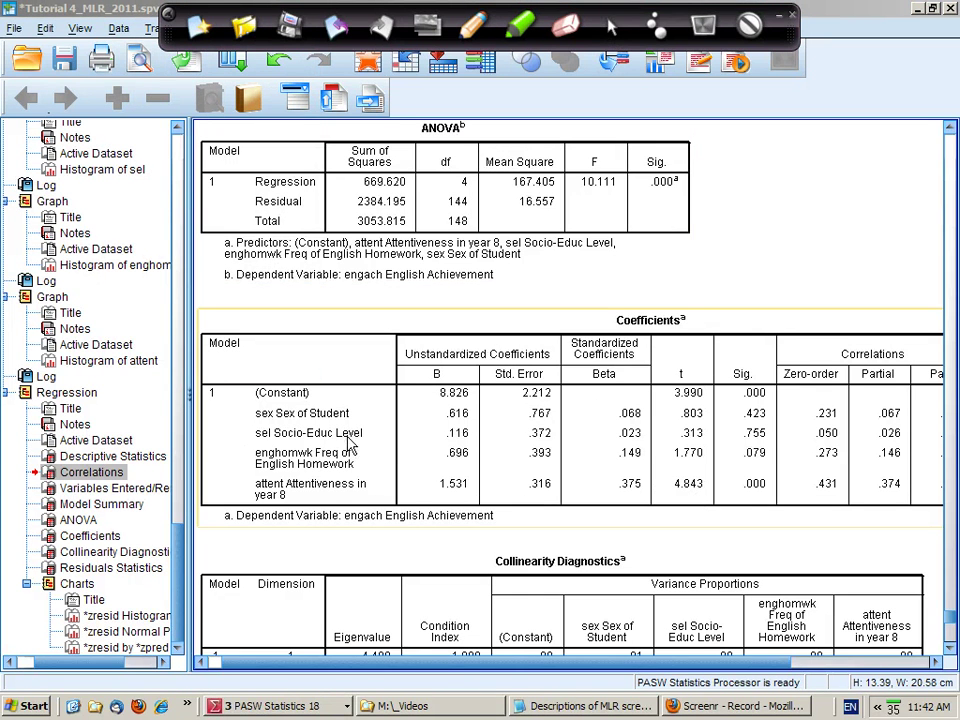
click(632, 352)
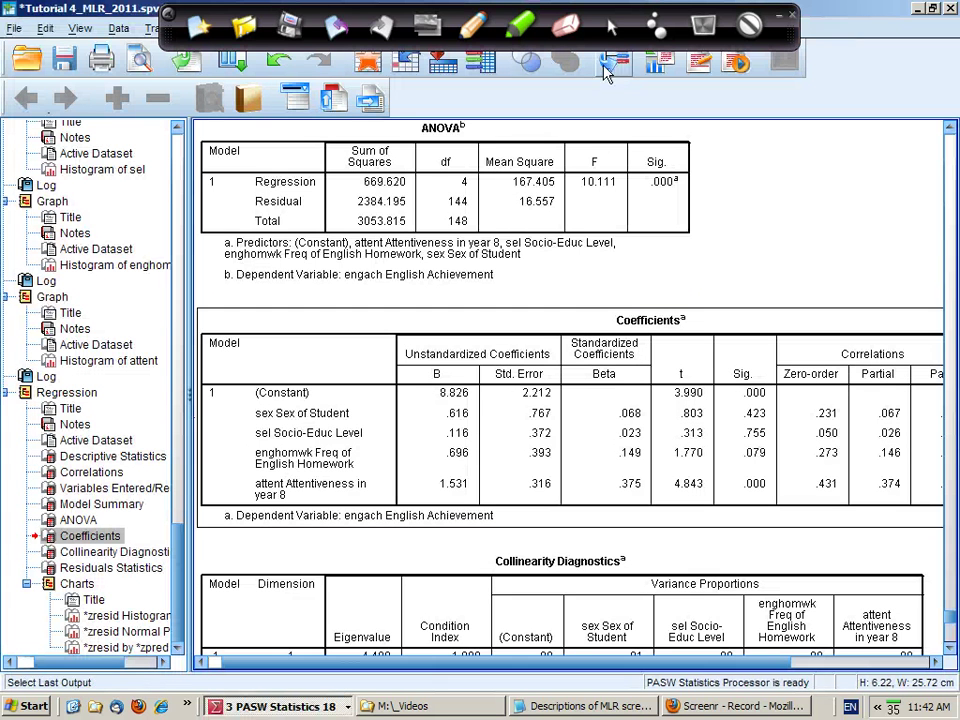
Step: Circle the Standardized Coefficients Beta heading and the Beta values .375 and .149
click(514, 40)
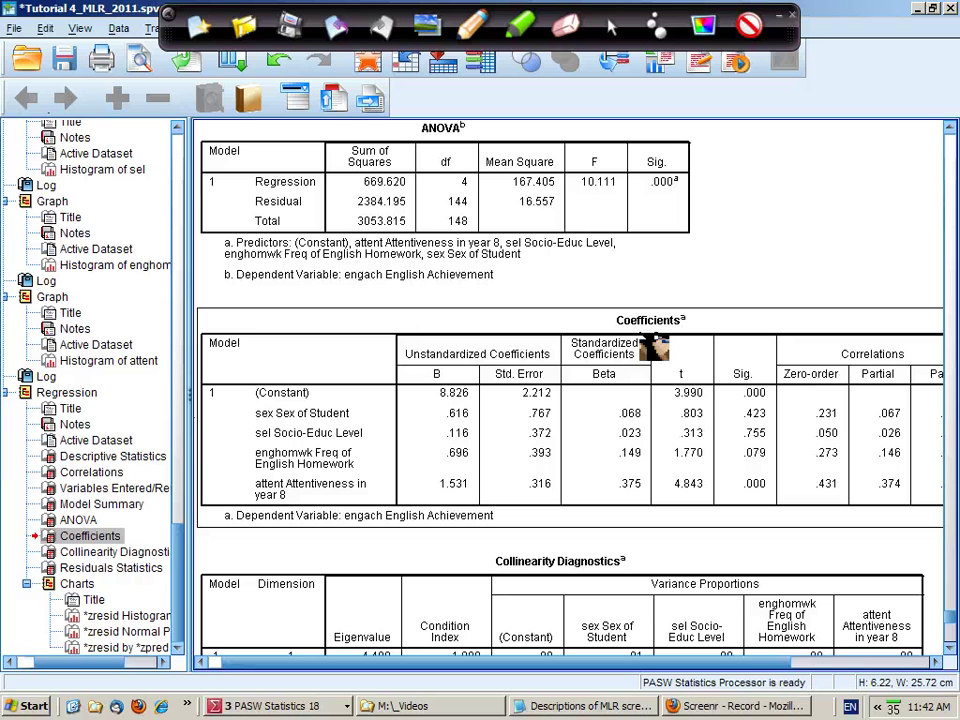
mouse_move(591, 343)
mouse_down()
mouse_move(595, 404)
mouse_move(650, 372)
mouse_up()
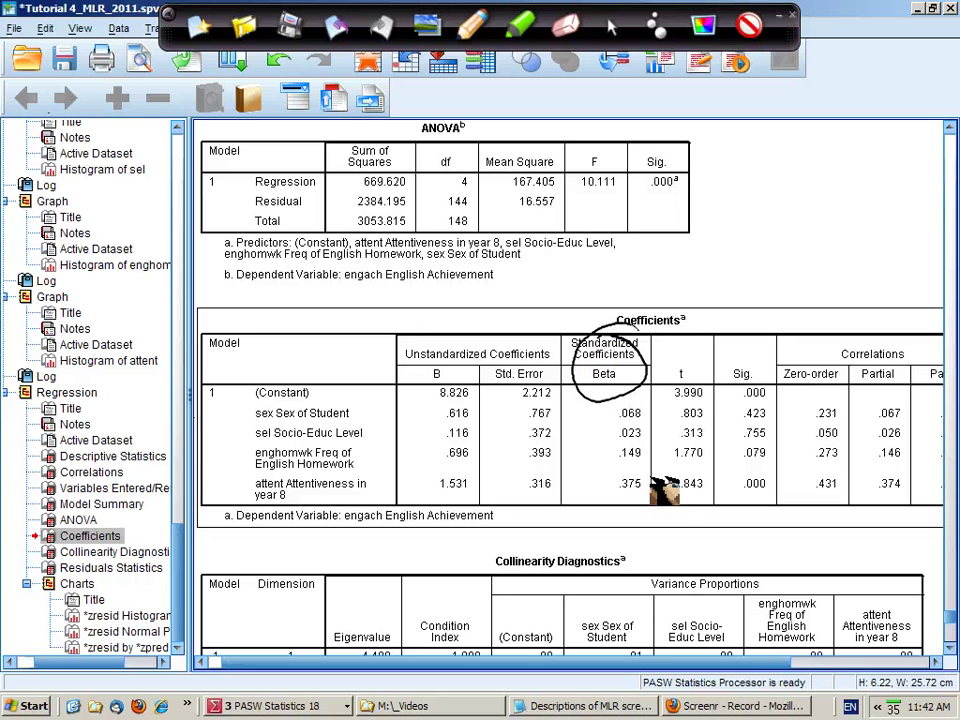
mouse_move(652, 480)
mouse_down()
mouse_move(612, 481)
mouse_move(617, 503)
mouse_move(652, 476)
mouse_up()
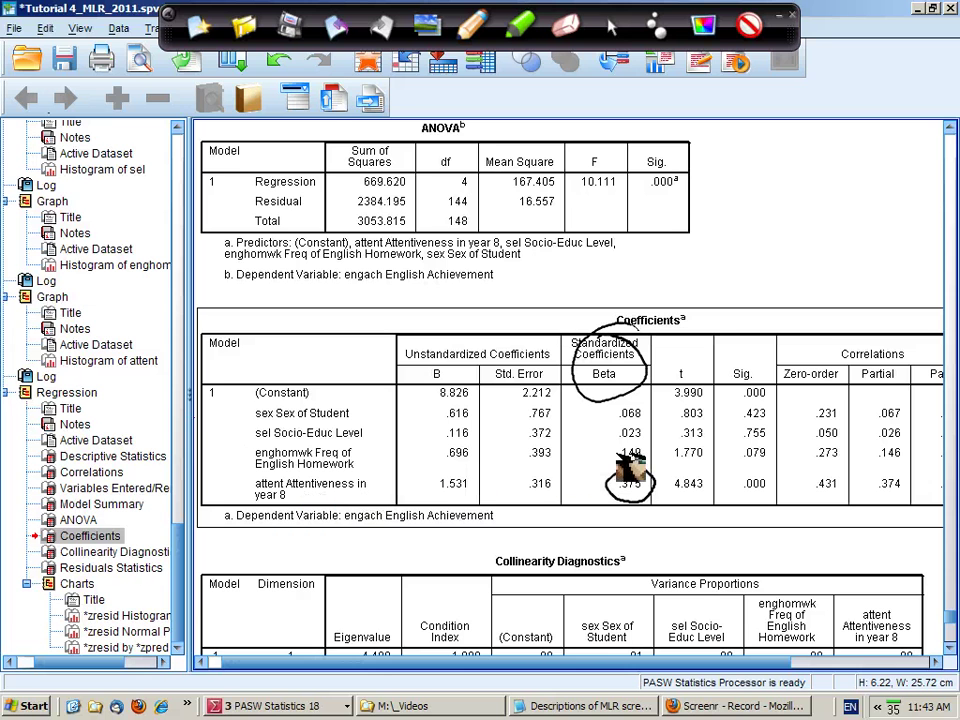
mouse_move(645, 450)
mouse_down()
mouse_move(619, 470)
mouse_move(650, 444)
mouse_up()
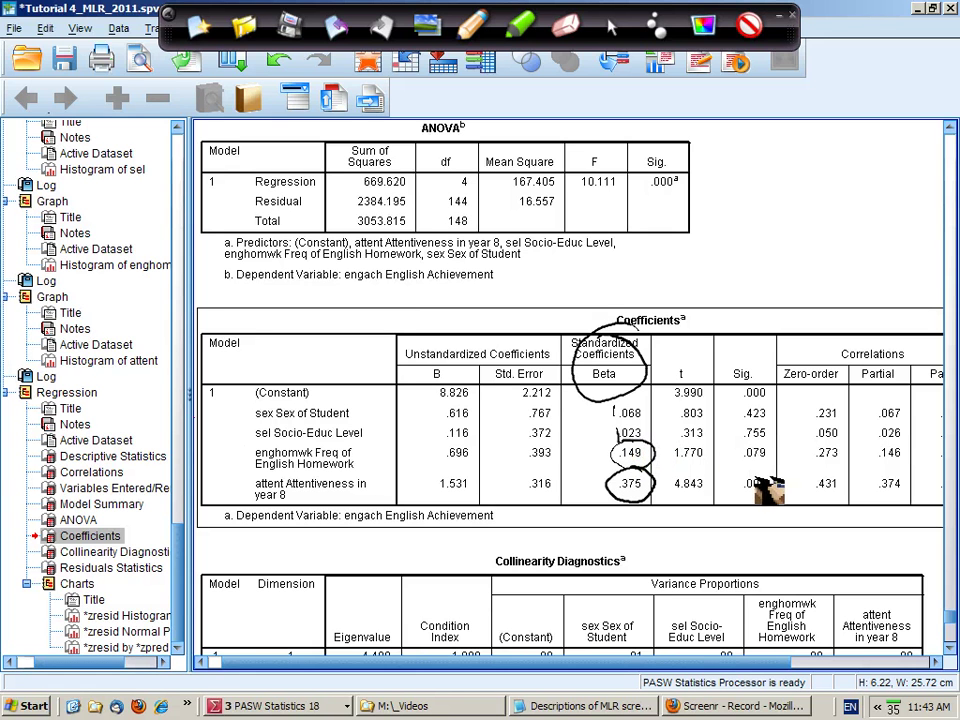
Step: Circle the attent Sig. value .000 in the Coefficients table
drag(754, 480, 770, 448)
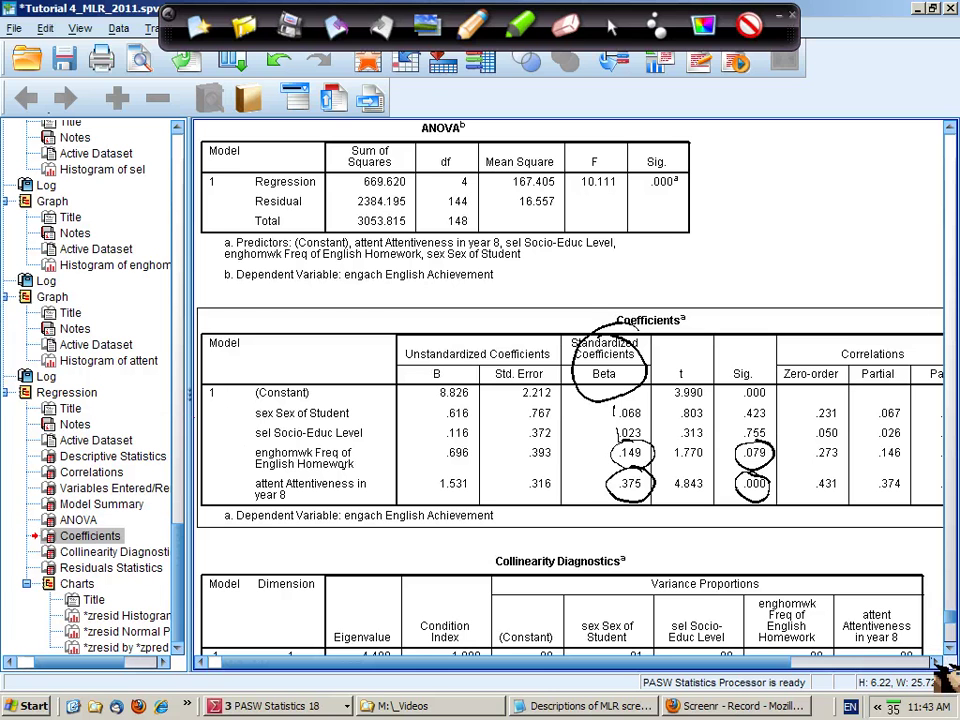
Step: Scroll the Coefficients table right to the Tolerance and VIF columns and wipe all ink
click(612, 30)
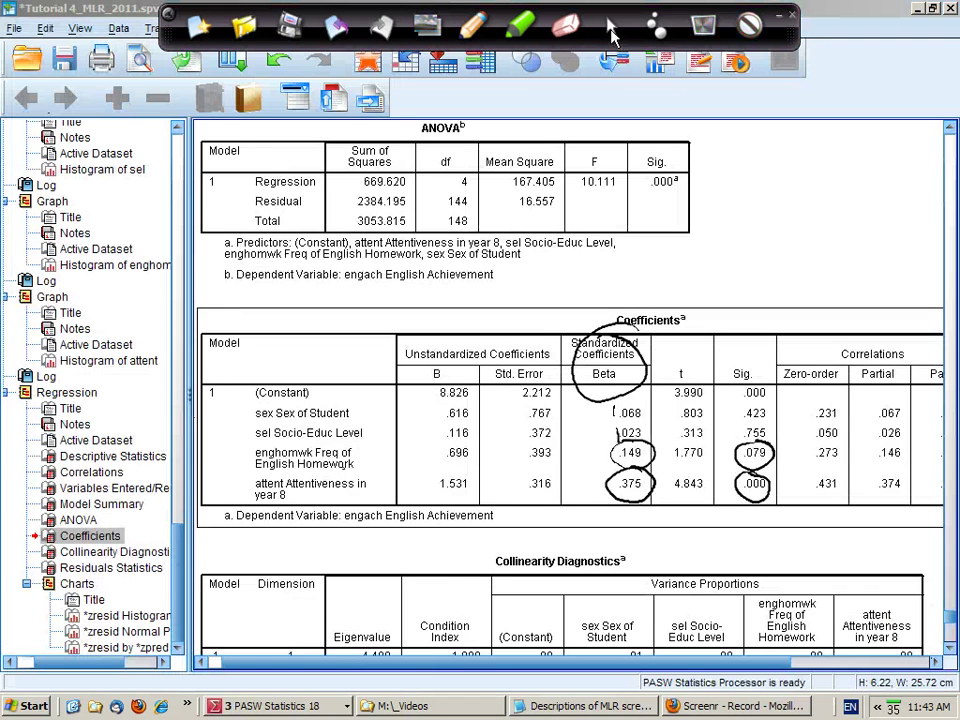
click(938, 664)
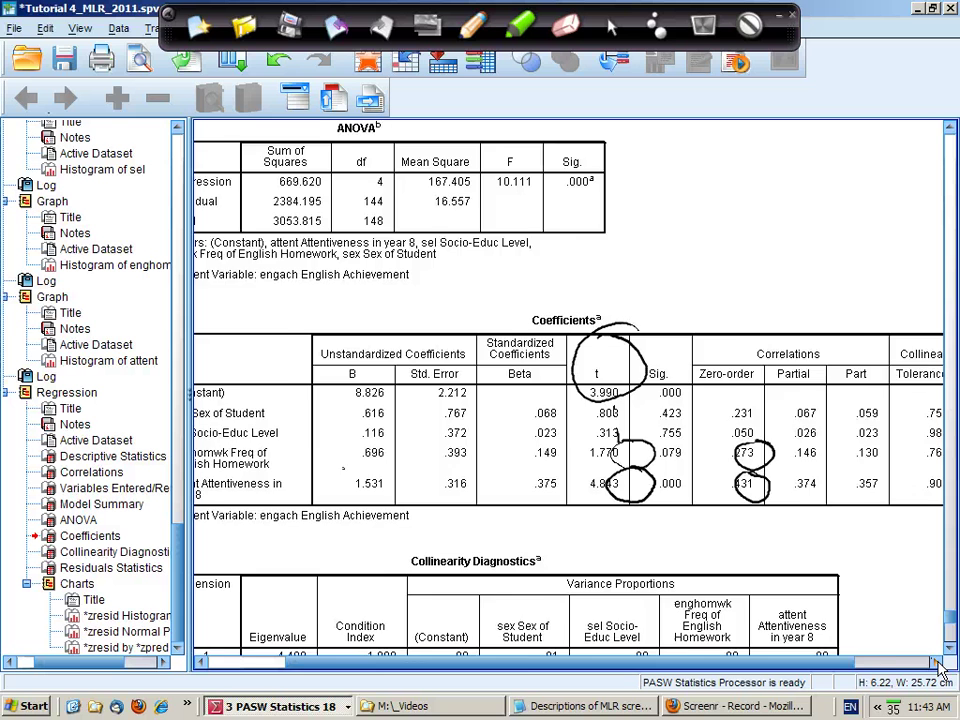
click(938, 664)
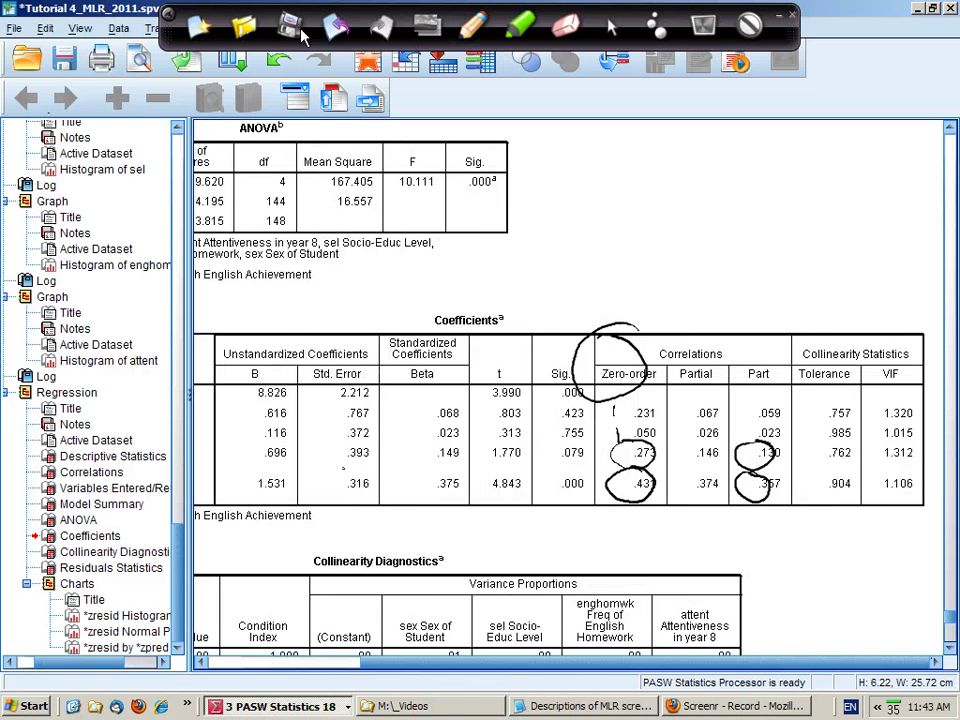
click(197, 28)
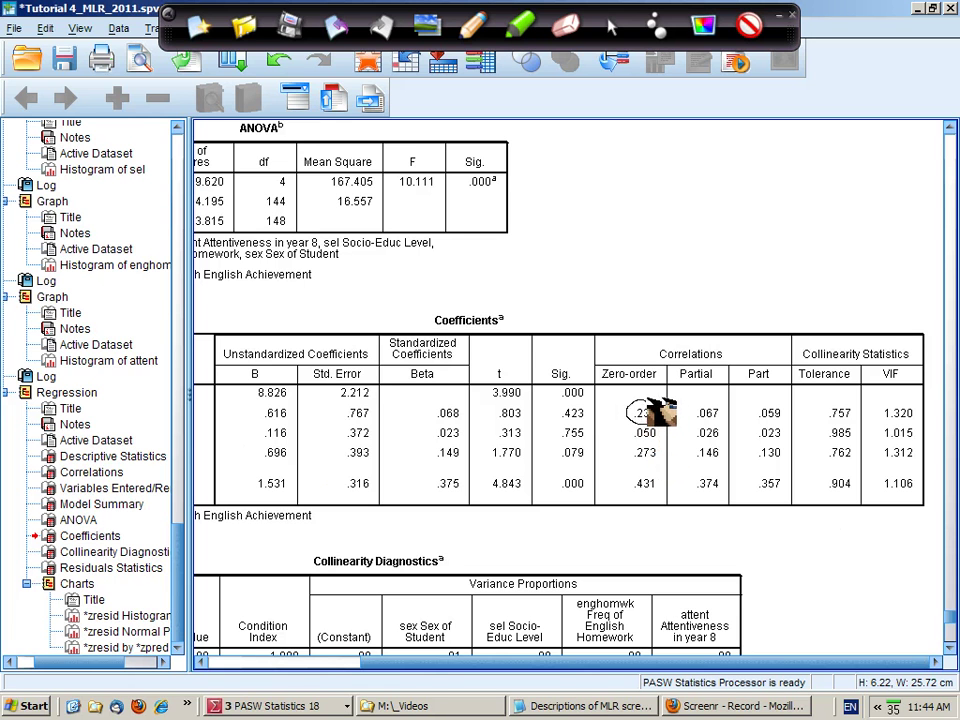
Step: Circle Zero-order .231, sketch overlapping G and EA circles marked .23, and arrow to Partial .067
drag(640, 402, 652, 401)
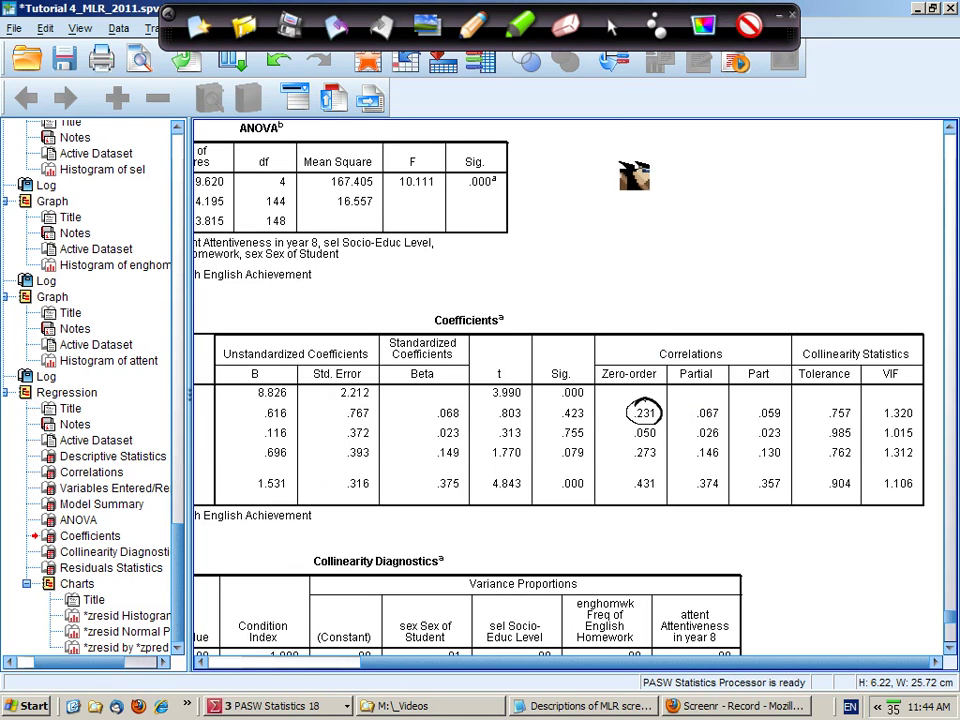
mouse_move(616, 161)
mouse_down()
mouse_move(575, 199)
mouse_move(616, 247)
mouse_move(650, 183)
mouse_move(618, 160)
mouse_move(603, 228)
mouse_up()
mouse_move(690, 185)
mouse_down()
mouse_move(645, 235)
mouse_move(690, 185)
mouse_move(672, 215)
mouse_move(673, 237)
mouse_move(709, 238)
mouse_up()
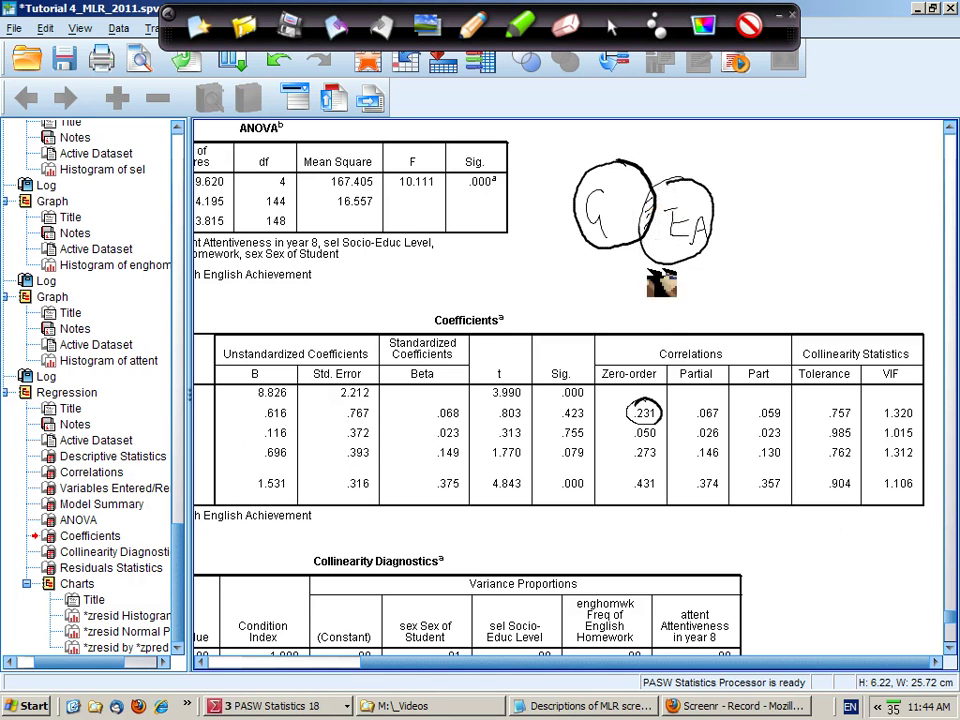
click(662, 151)
drag(670, 141, 697, 161)
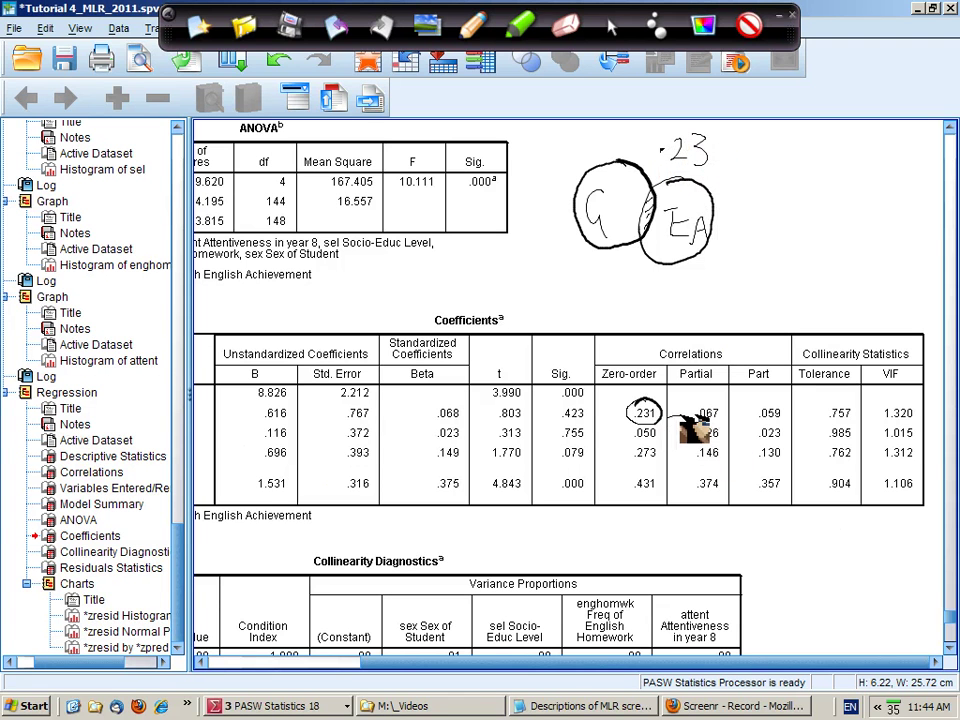
drag(686, 412, 697, 414)
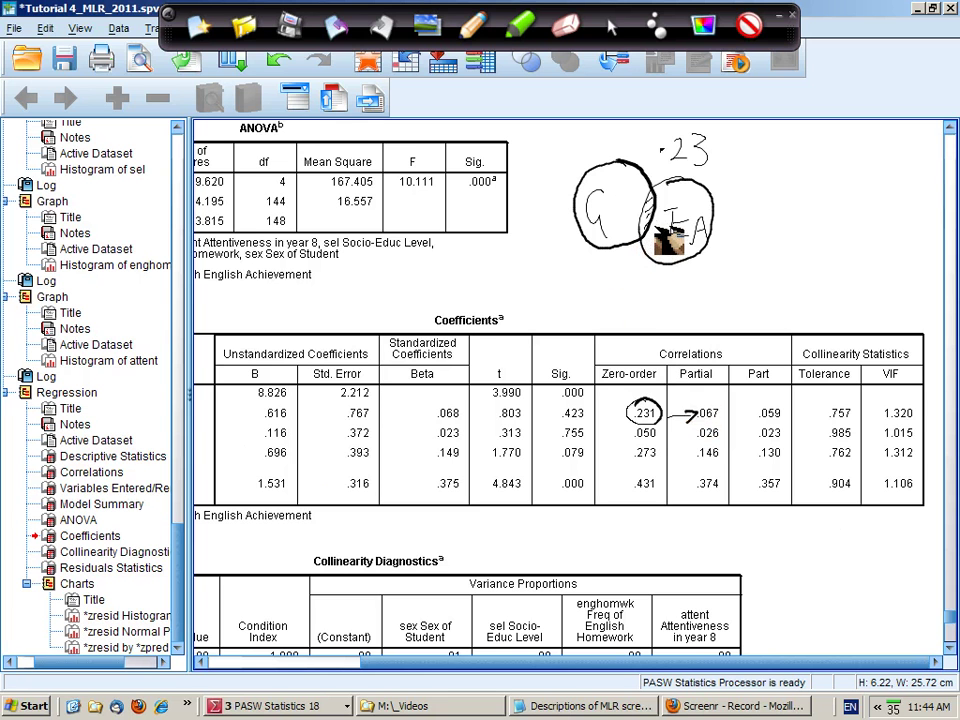
Step: Add a third circle labelled A and a small circle over the G/EA overlap, and redraw the arrowhead
mouse_move(655, 228)
mouse_down()
mouse_move(610, 217)
mouse_move(592, 256)
mouse_move(620, 280)
mouse_move(654, 266)
mouse_move(645, 225)
mouse_up()
mouse_move(620, 266)
mouse_down()
mouse_move(630, 243)
mouse_move(638, 264)
mouse_move(636, 255)
mouse_up()
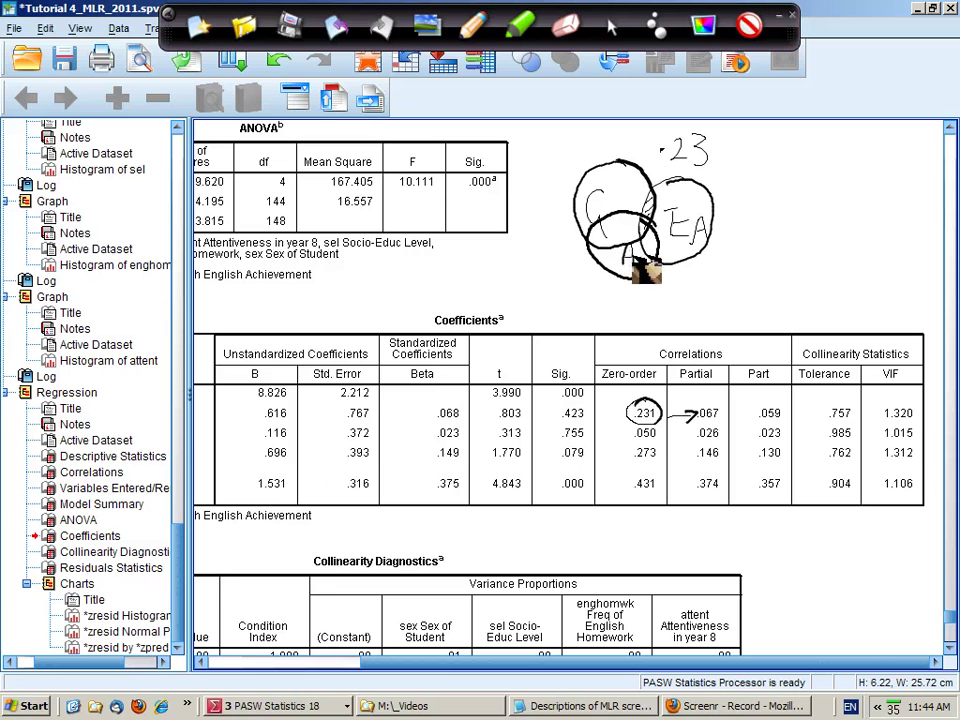
mouse_move(660, 160)
mouse_down()
mouse_move(643, 213)
mouse_move(662, 215)
mouse_move(672, 186)
mouse_move(650, 152)
mouse_move(663, 183)
mouse_up()
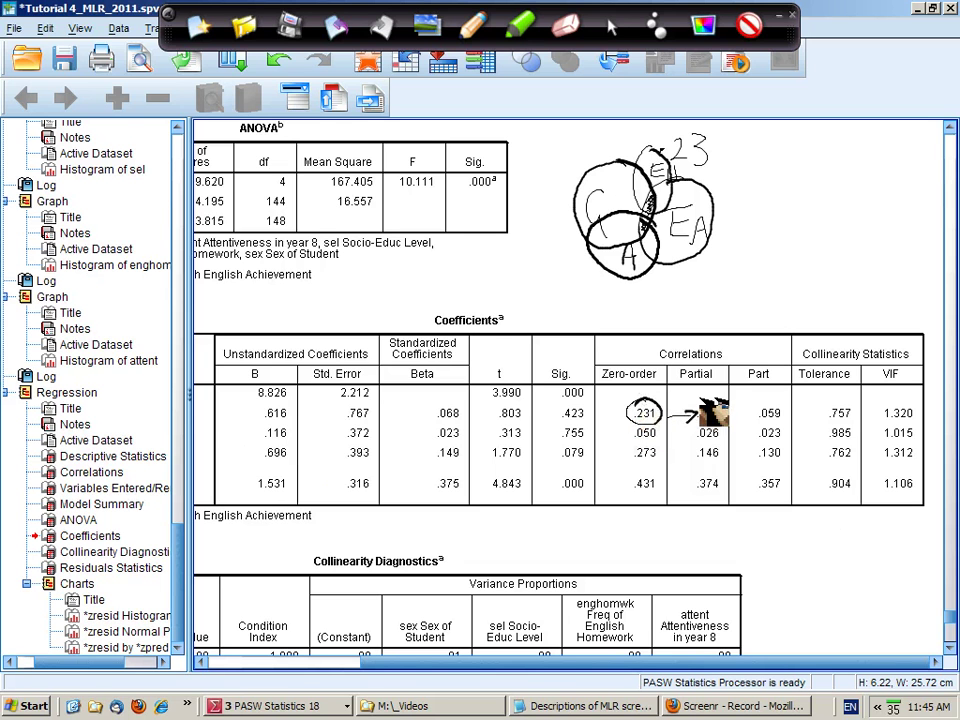
drag(690, 411, 702, 412)
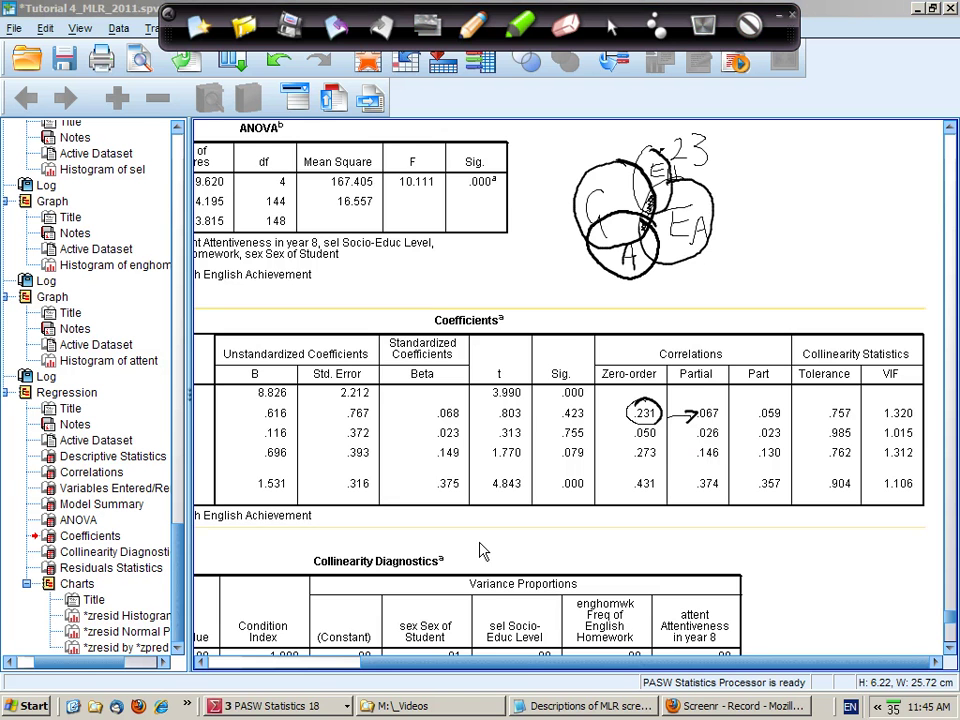
Step: Scroll down past Collinearity Diagnostics to show the whole Residuals Statistics table
mouse_move(480, 661)
mouse_down()
mouse_move(470, 690)
mouse_move(423, 697)
mouse_up()
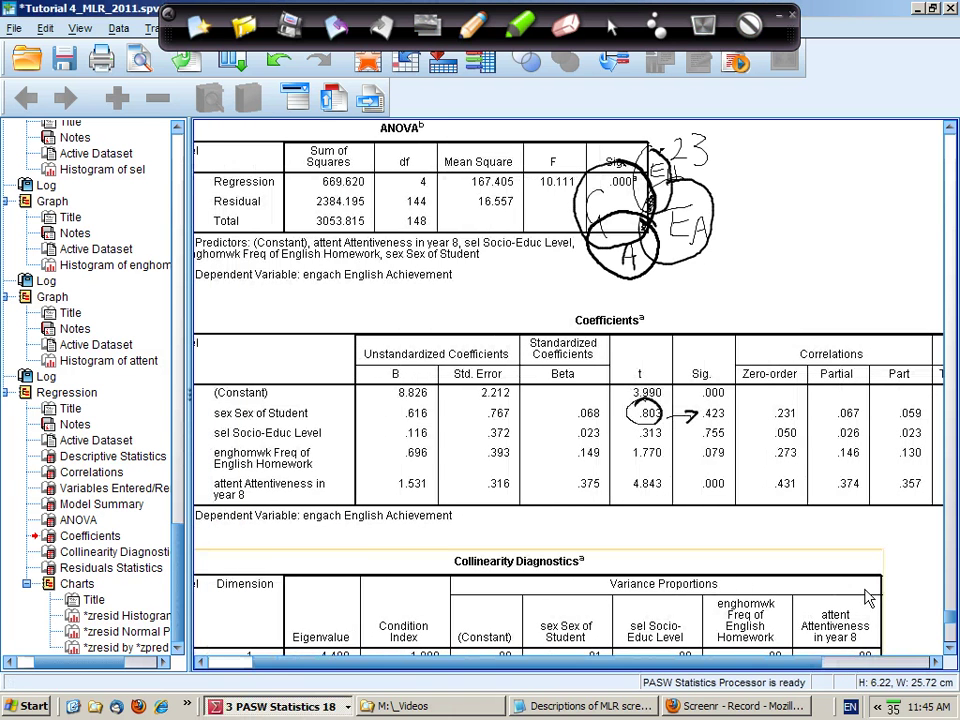
click(954, 655)
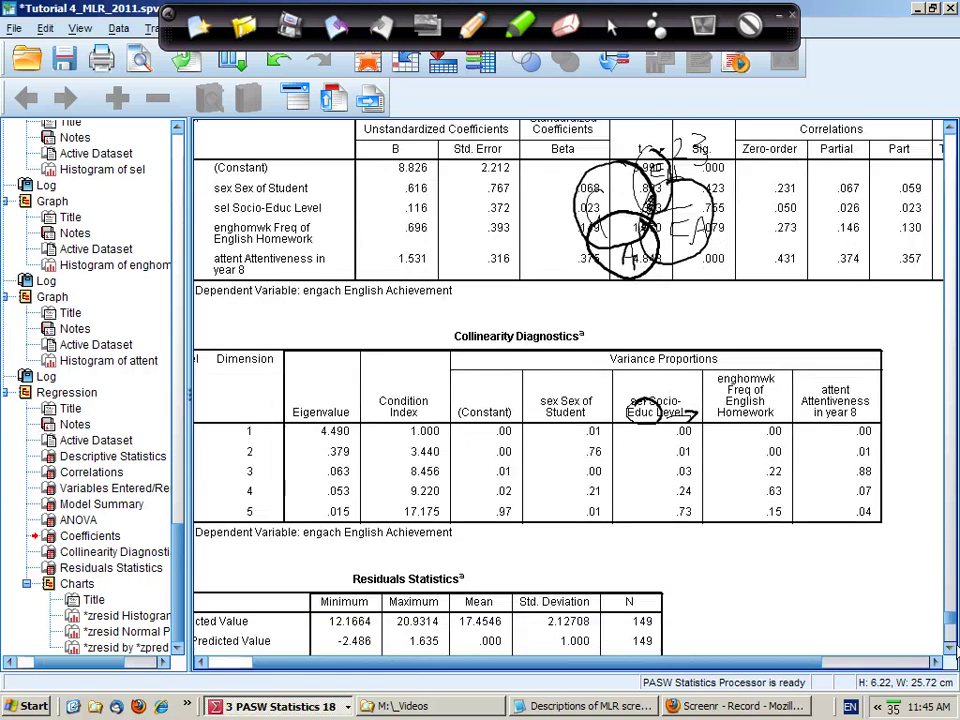
click(954, 655)
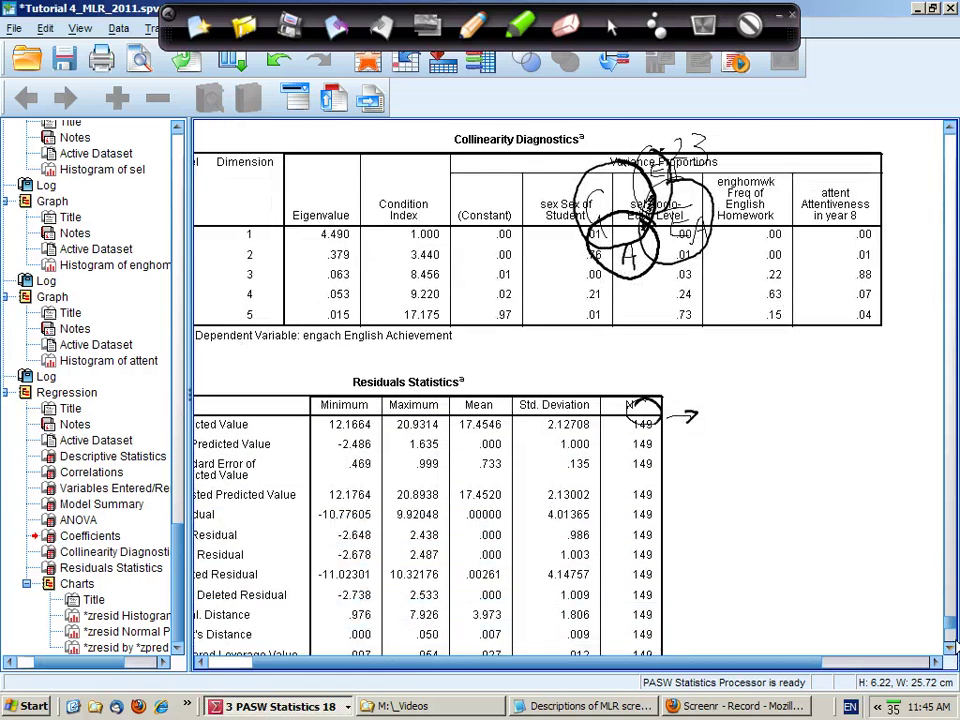
click(949, 648)
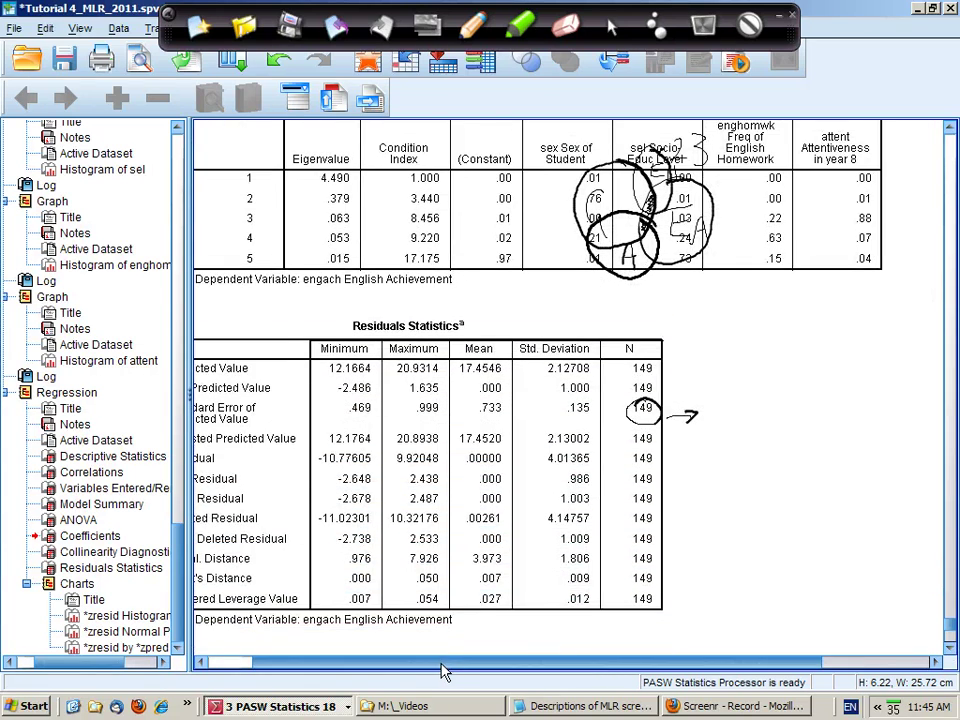
drag(445, 672, 400, 672)
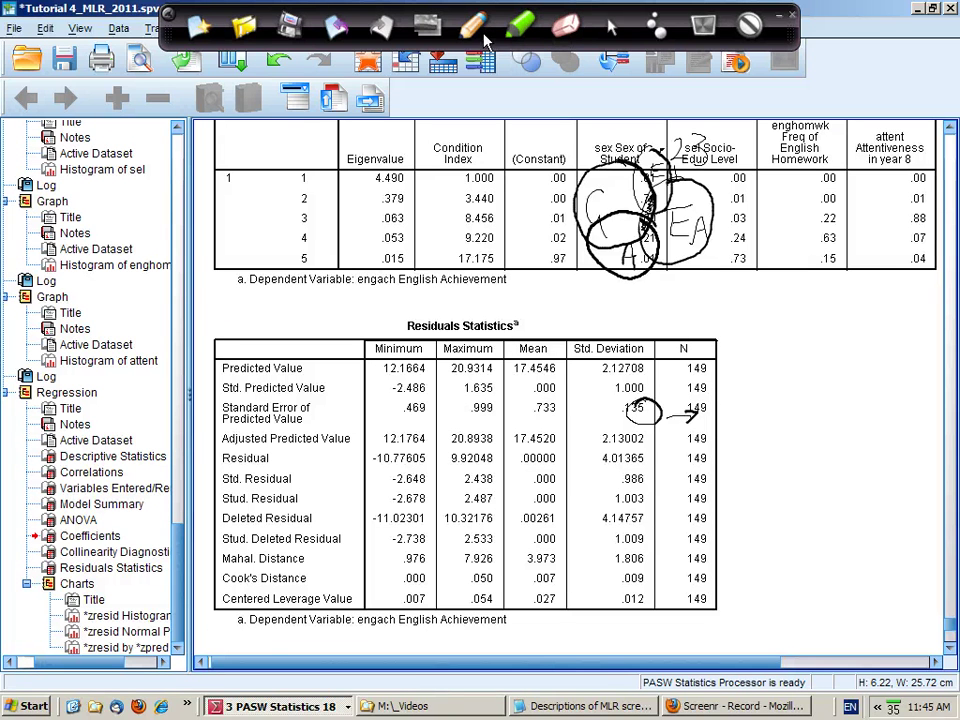
Step: Circle the Mahal. Distance maximum 7.926 and write 18 beside the table
click(485, 40)
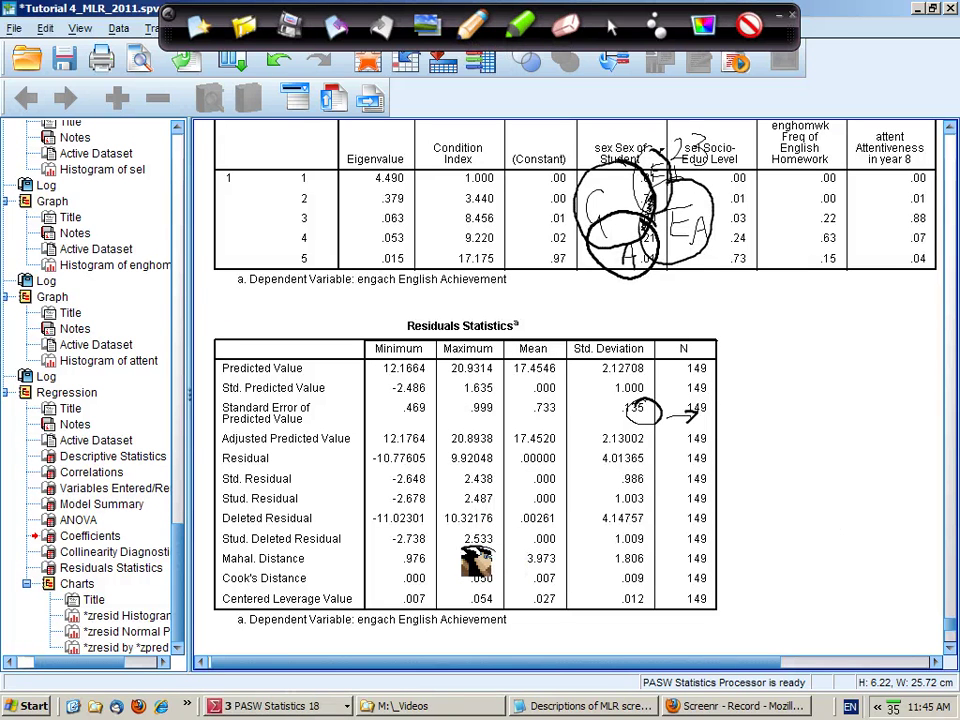
mouse_move(497, 548)
mouse_down()
mouse_move(478, 576)
mouse_move(506, 561)
mouse_move(498, 548)
mouse_up()
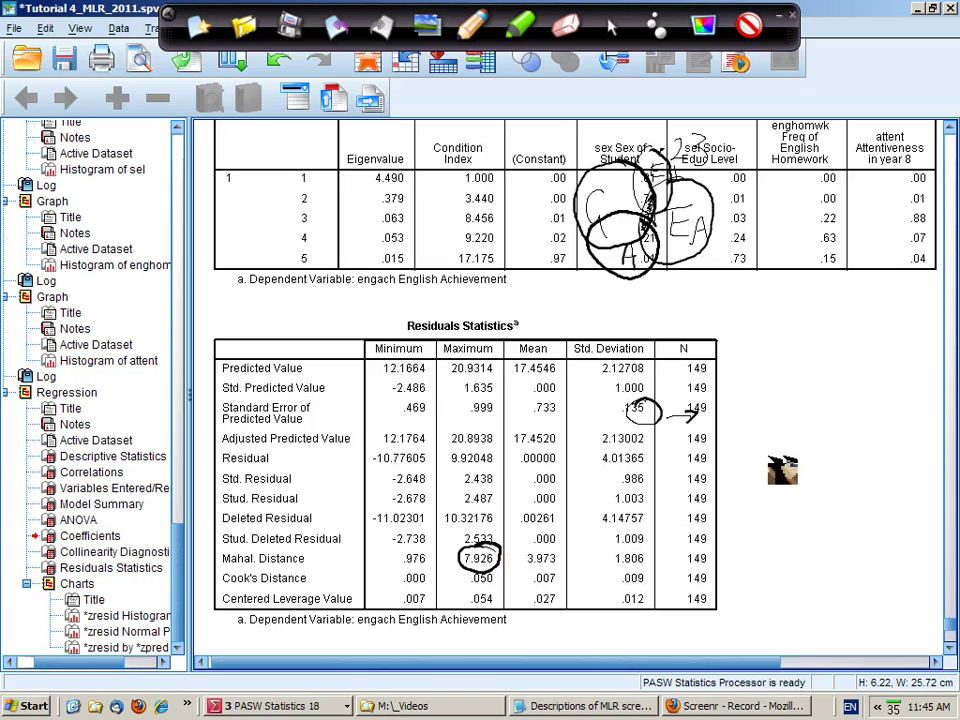
mouse_move(755, 422)
mouse_down()
mouse_move(761, 472)
mouse_move(785, 425)
mouse_move(795, 462)
mouse_move(781, 472)
mouse_move(784, 425)
mouse_move(796, 462)
mouse_move(787, 403)
mouse_move(758, 413)
mouse_move(745, 443)
mouse_move(804, 441)
mouse_move(774, 398)
mouse_up()
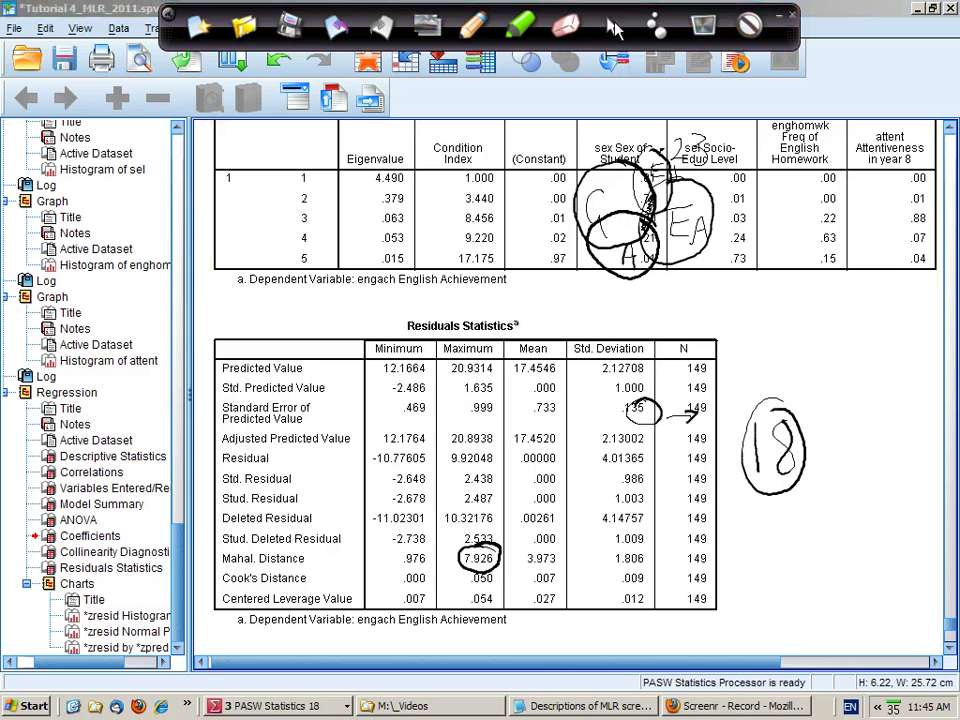
Step: Erase all the ink annotations and return to the normal pointer
scroll(950, 652, down, 5)
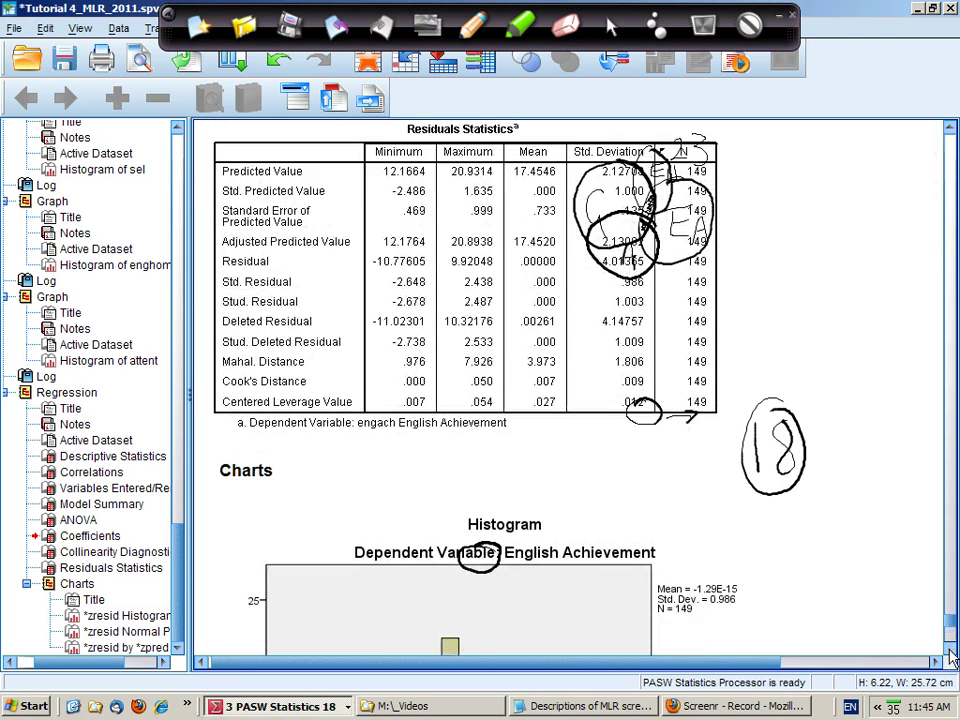
scroll(952, 658, down, 2)
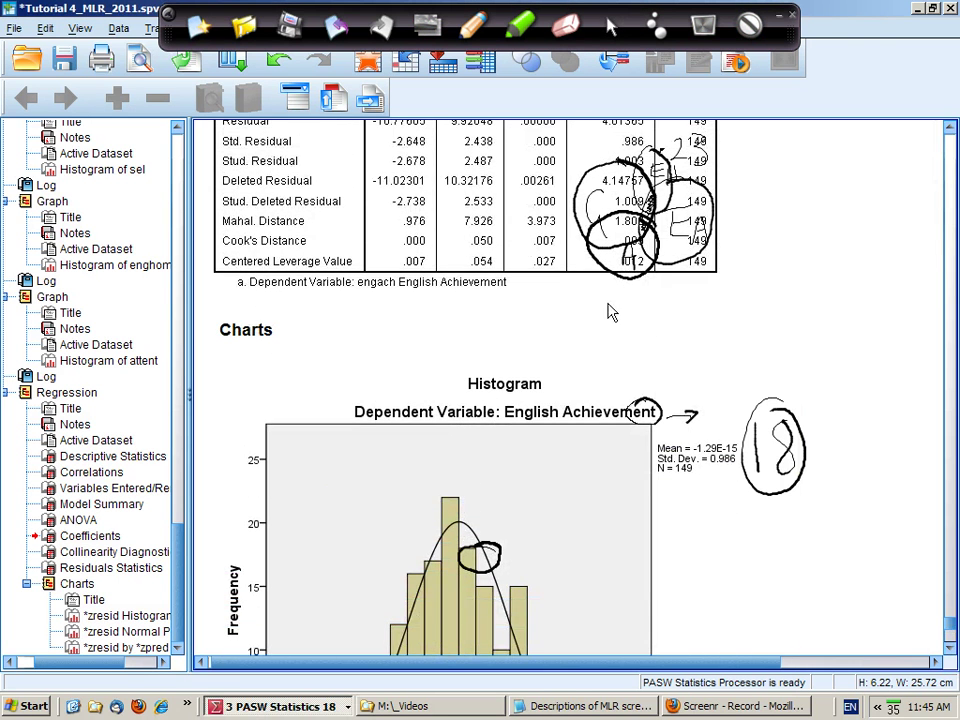
click(521, 135)
click(197, 27)
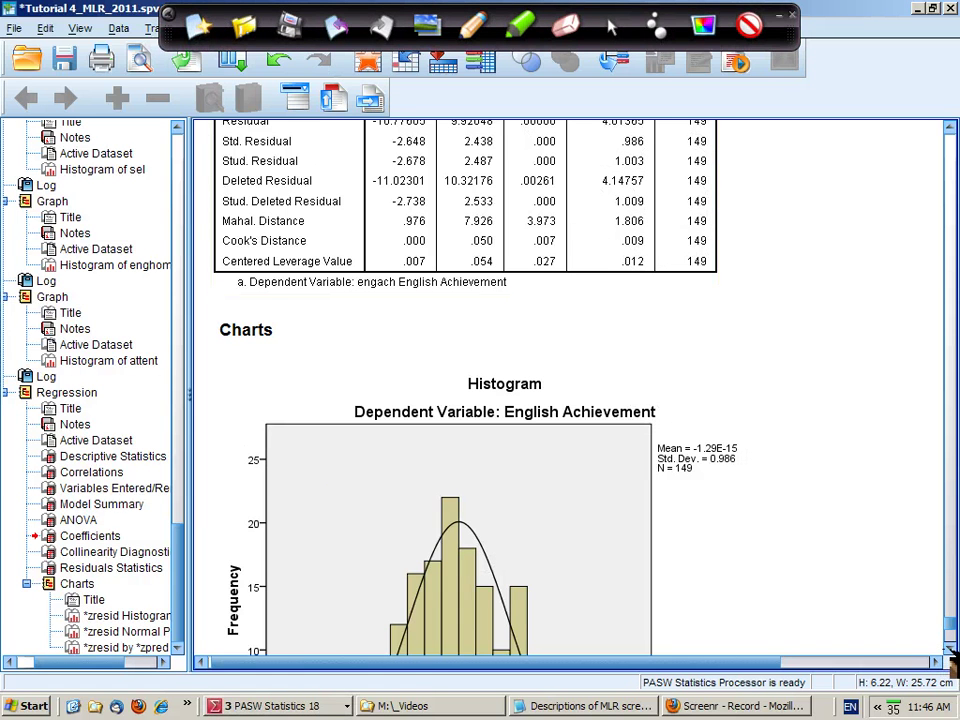
click(612, 27)
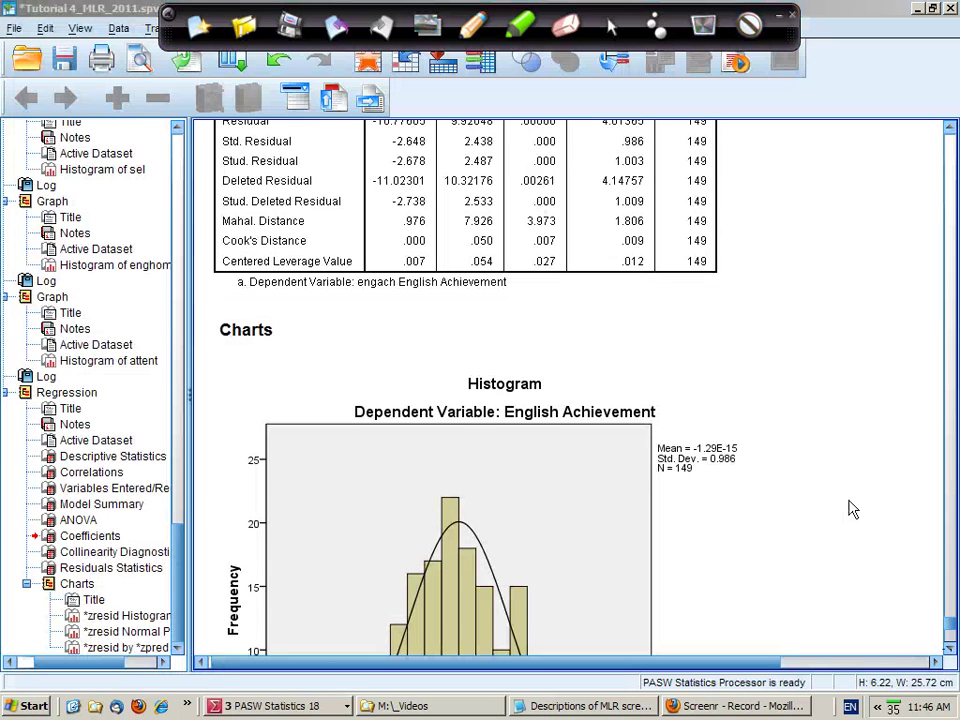
Step: Scroll through the residual histogram and Normal P-P plot, then select the histogram
click(950, 650)
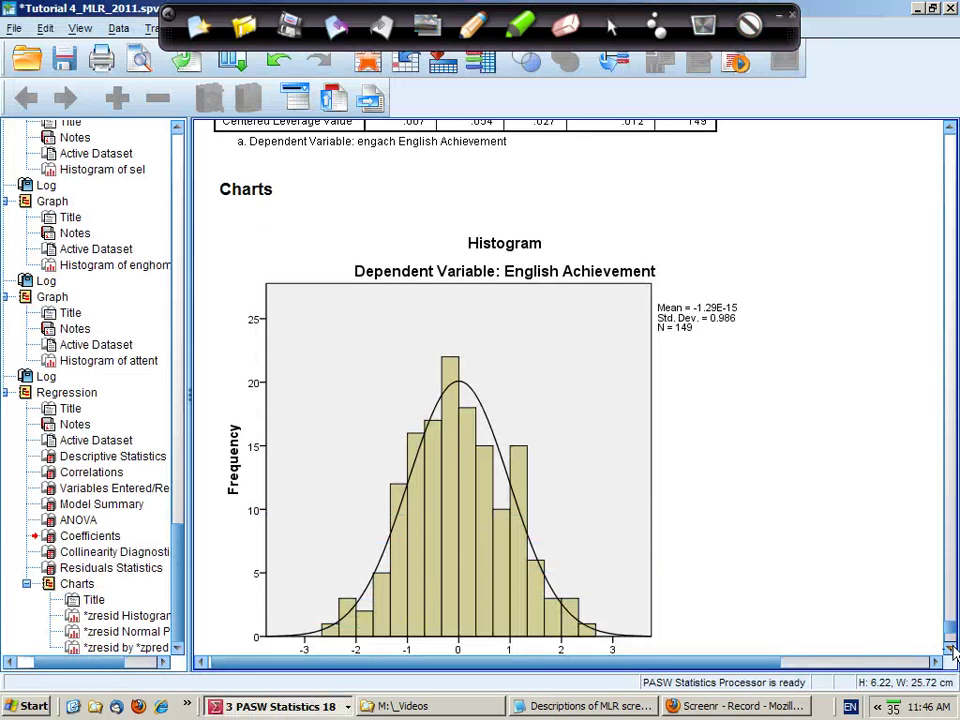
click(950, 650)
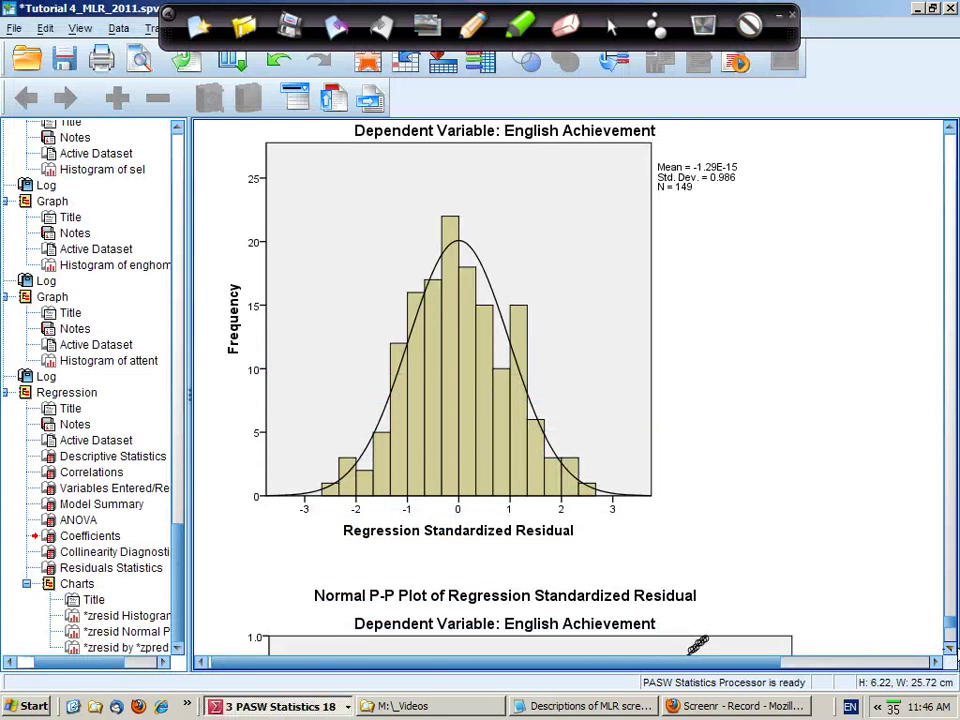
click(951, 650)
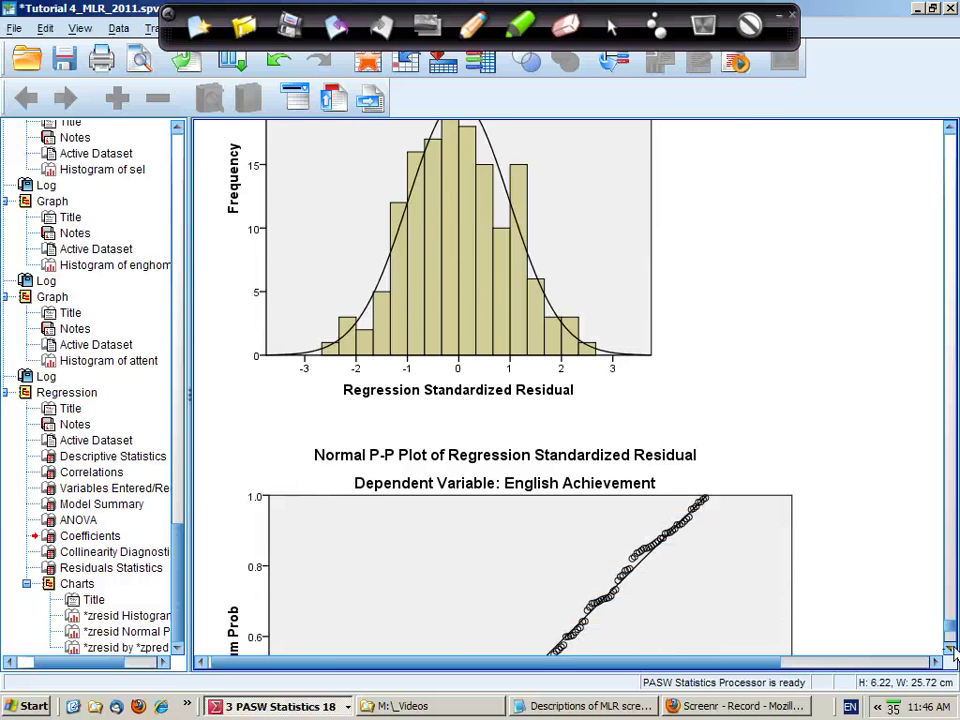
click(951, 650)
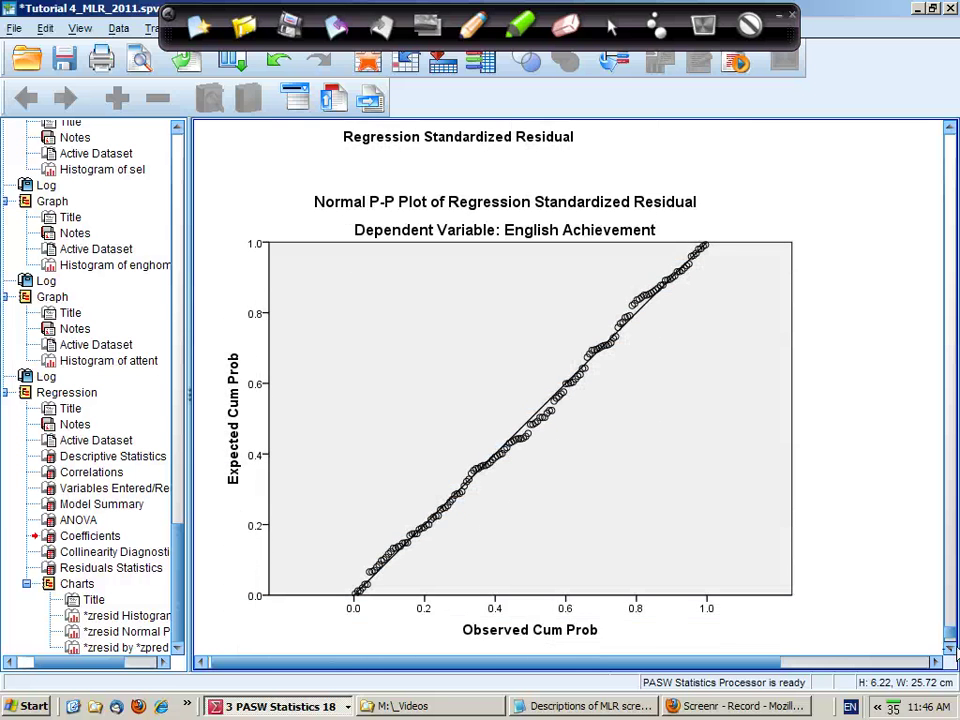
scroll(588, 303, up, 8)
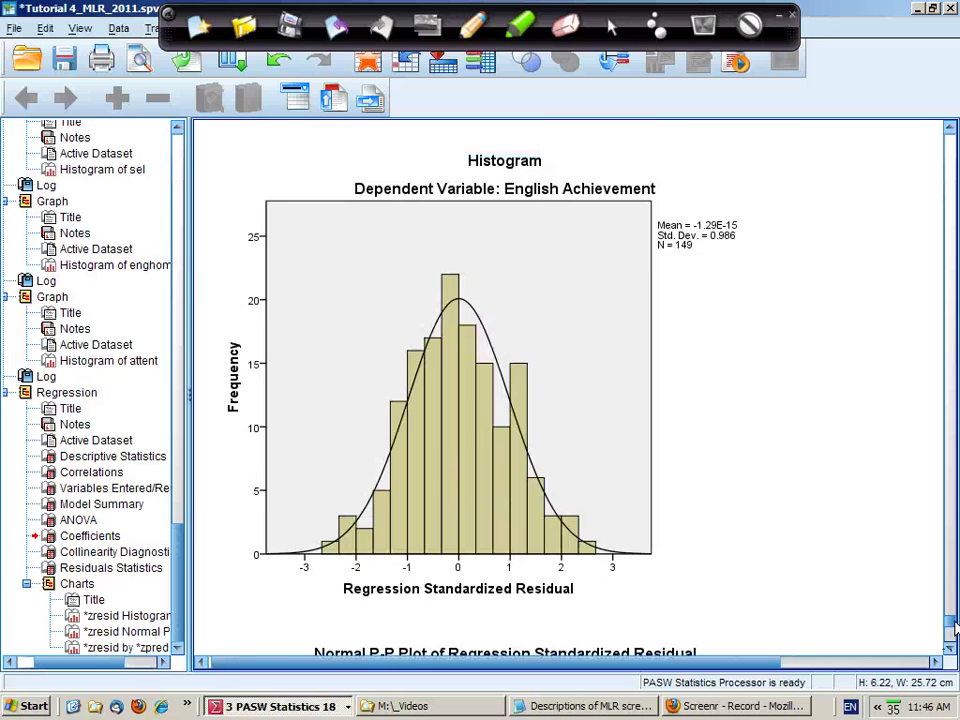
click(588, 303)
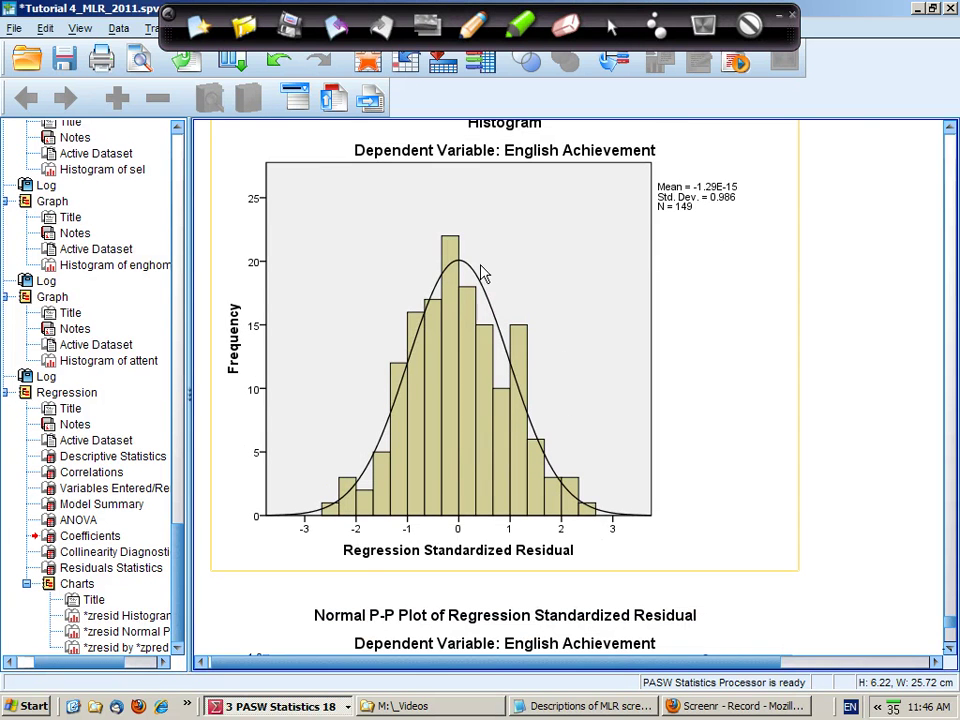
key(alt+d)
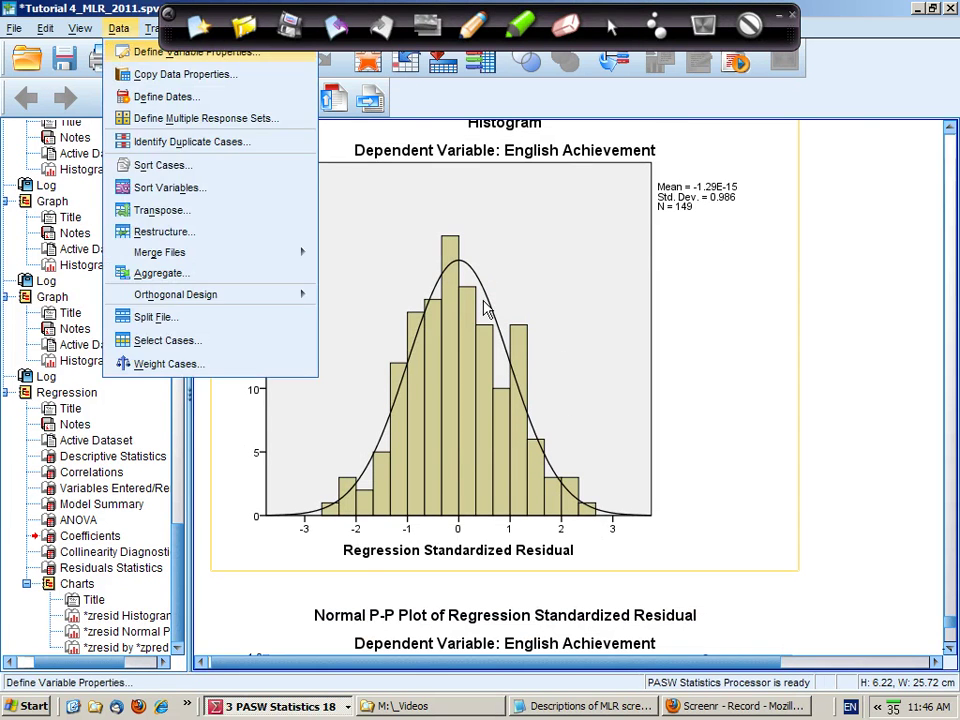